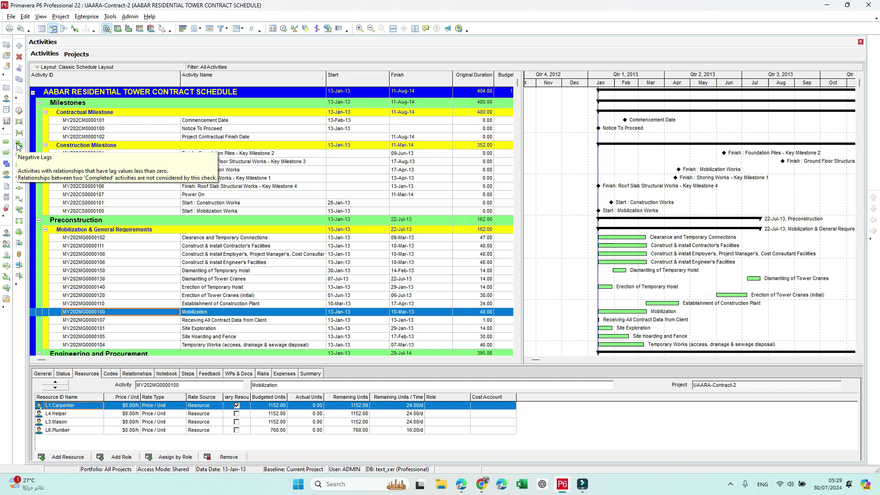
- Look over the View toolbars list and the Layout options, leaving both unchanged
click(40, 16)
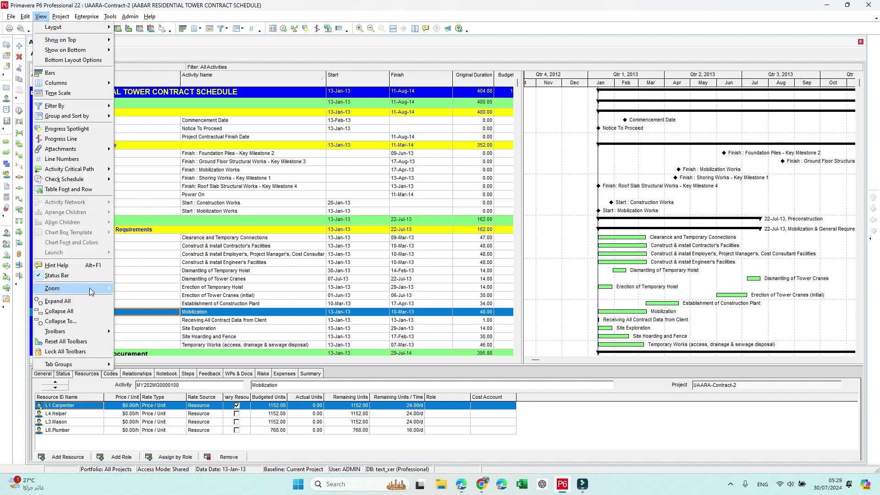
click(77, 334)
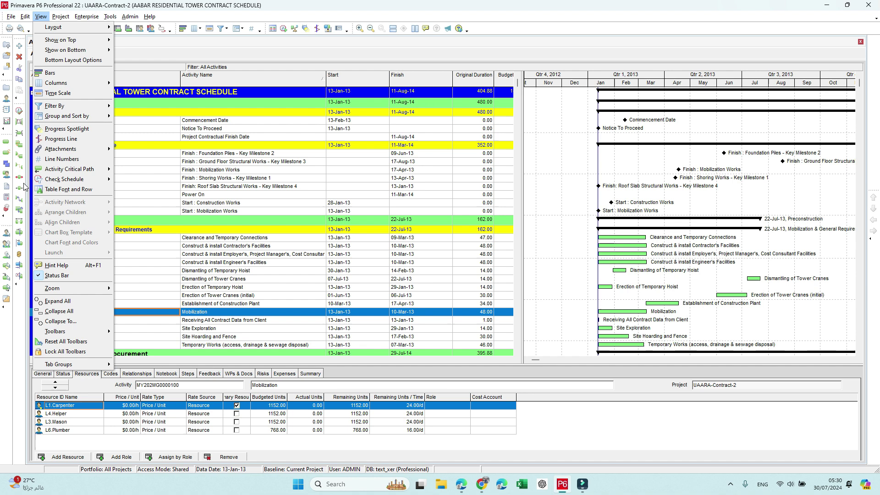
click(164, 54)
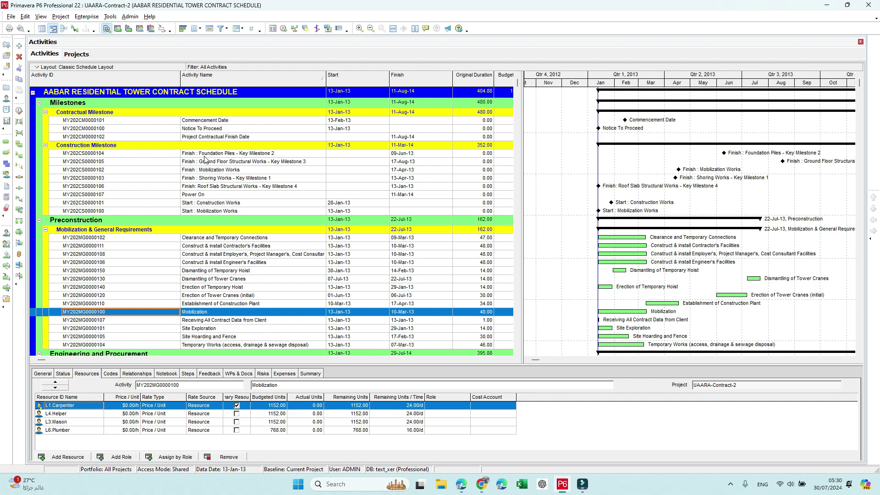
click(85, 67)
mouse_move(113, 78)
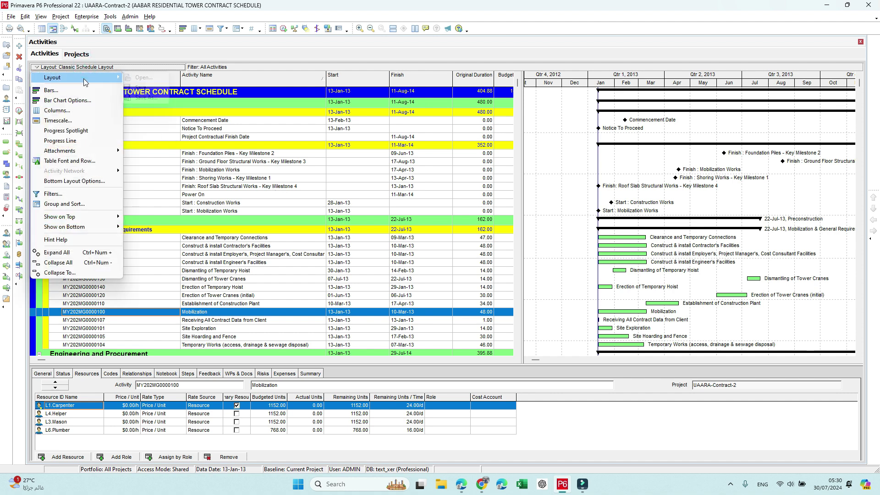
click(196, 138)
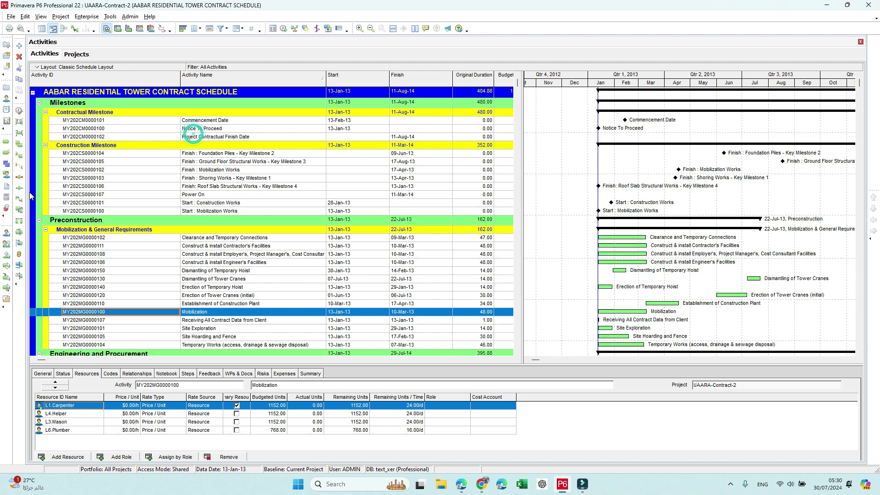
- Open a second Activities view, spotlight activities through 04-Aug-13, and widen the table
click(6, 153)
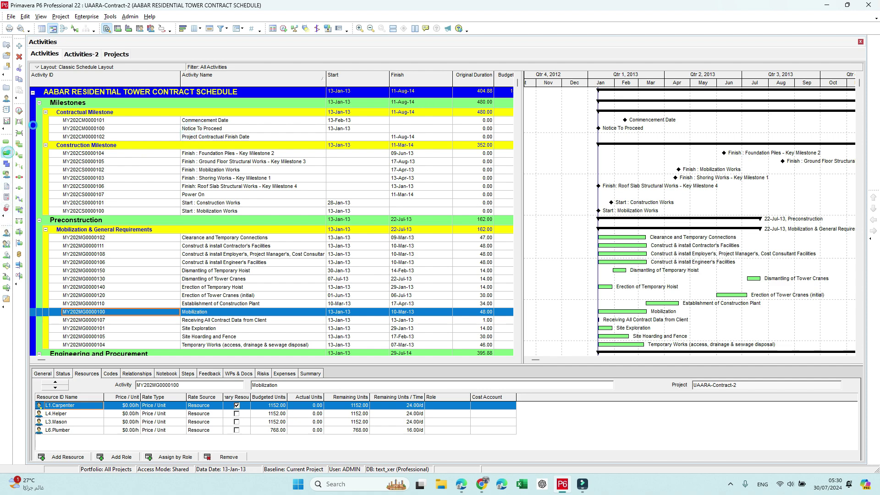
click(46, 54)
click(73, 55)
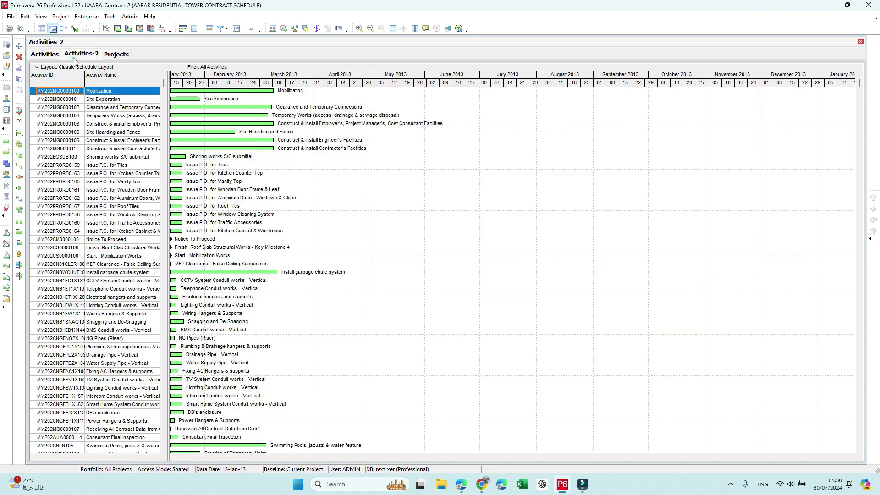
drag(170, 104, 543, 144)
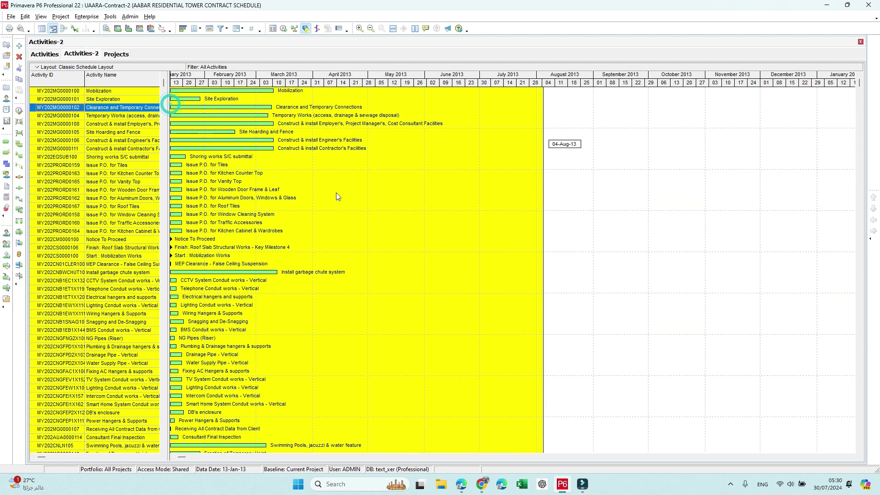
double_click(169, 141)
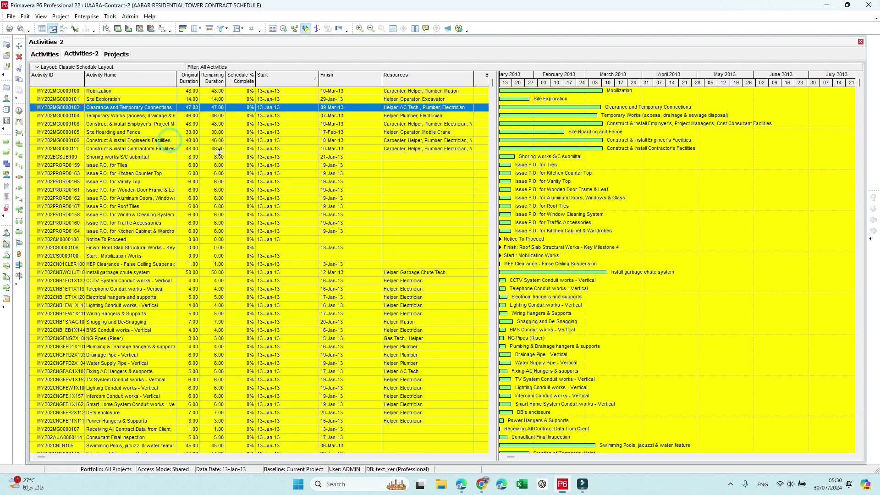
click(106, 68)
- Load the Resources - Budgeted Labor layout without saving the current layout
mouse_move(90, 80)
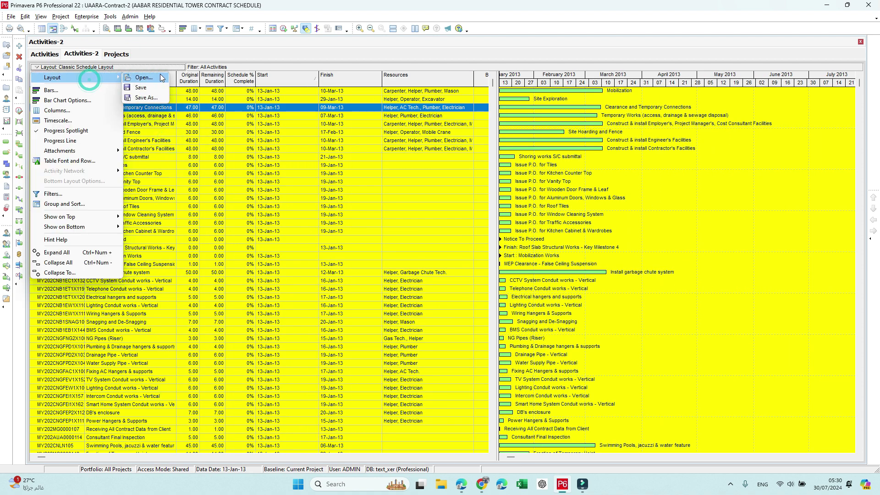
click(137, 78)
click(442, 253)
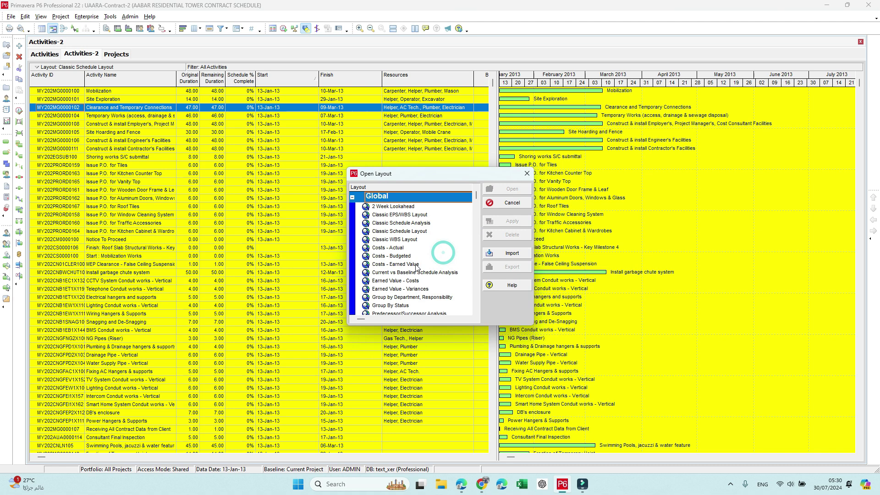
drag(477, 236, 483, 326)
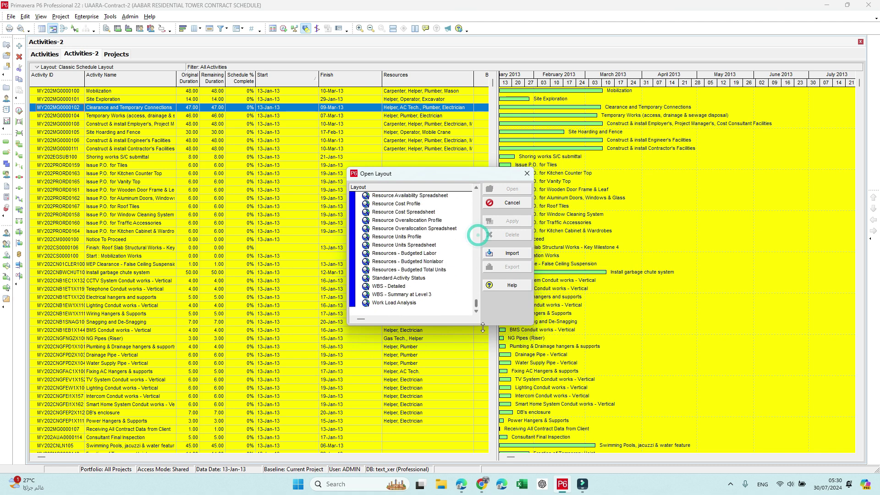
click(420, 253)
click(510, 190)
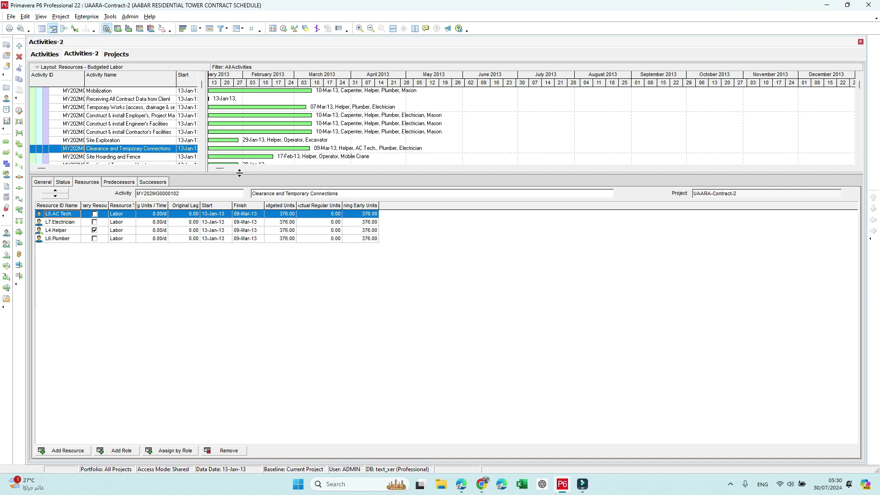
- Enlarge the activity chart and table to show finish and resources, then return to the original Activities view
drag(240, 173, 238, 297)
drag(207, 155, 414, 155)
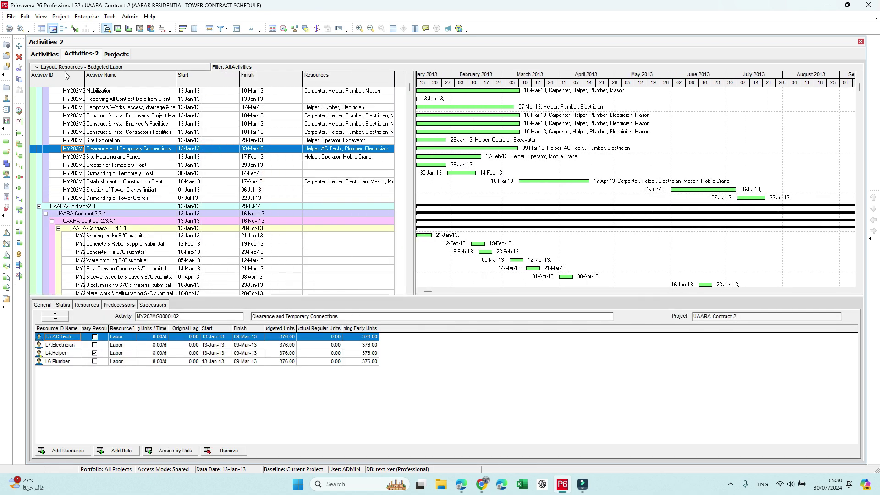
click(45, 54)
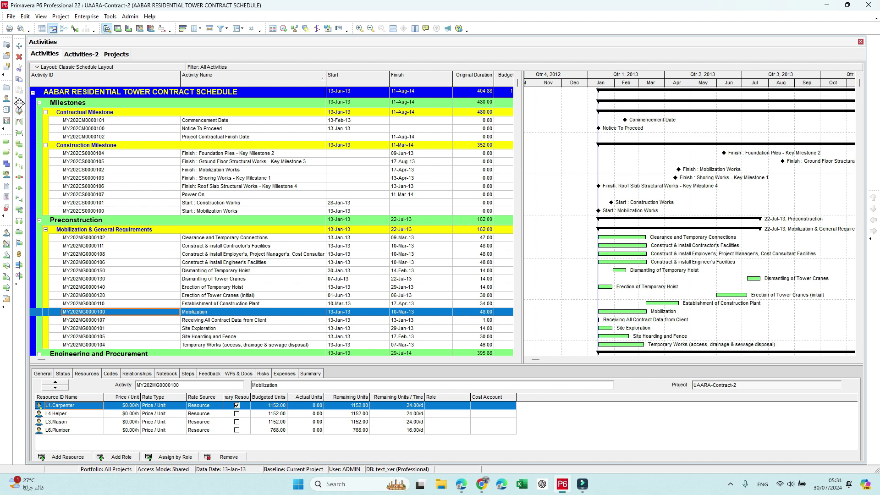
- Turn on the Check Schedule toolbar and dock it horizontally under the main toolbar
click(40, 17)
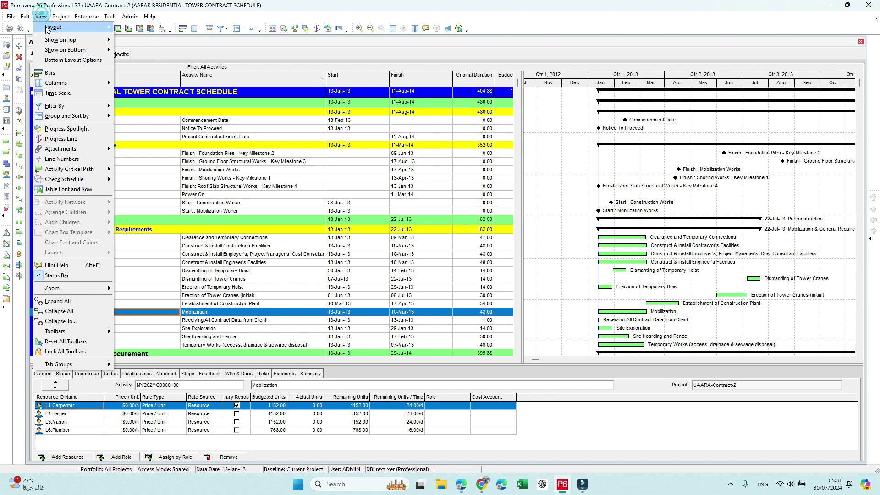
click(72, 336)
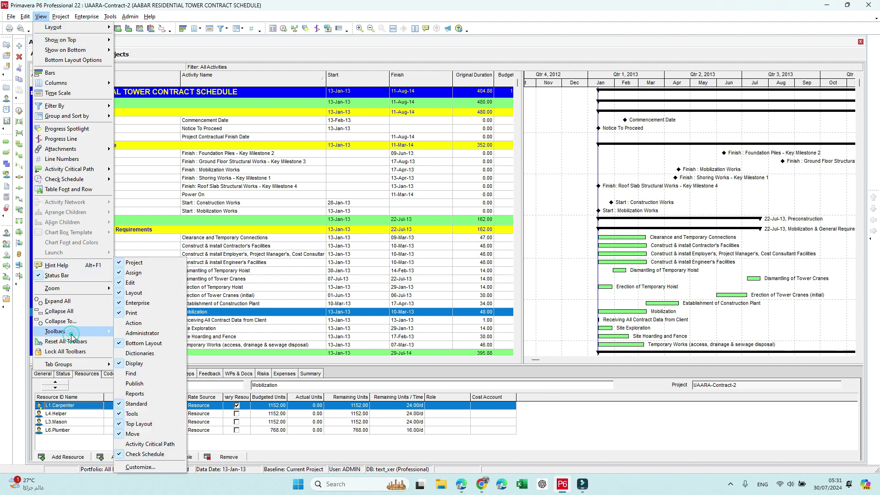
click(157, 454)
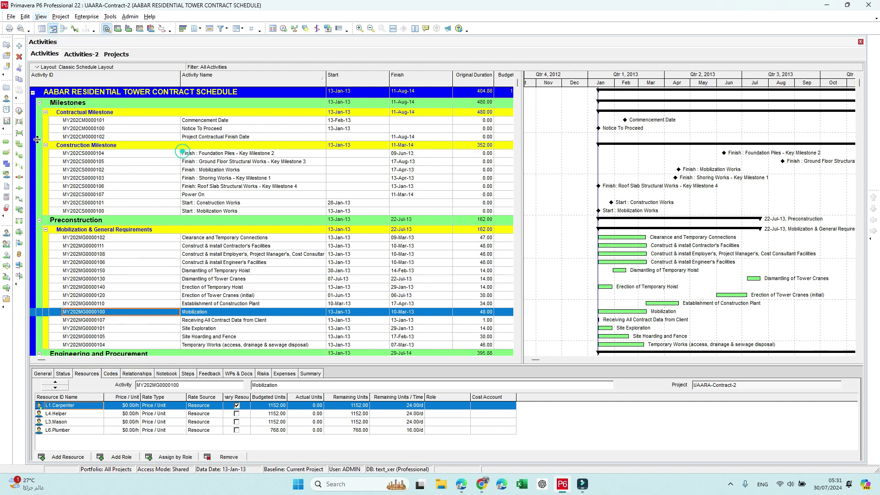
drag(52, 100, 29, 47)
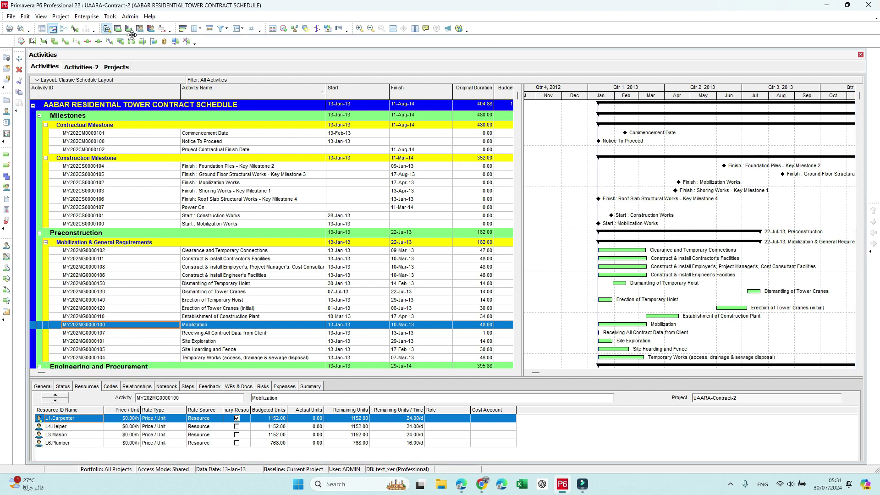
click(22, 42)
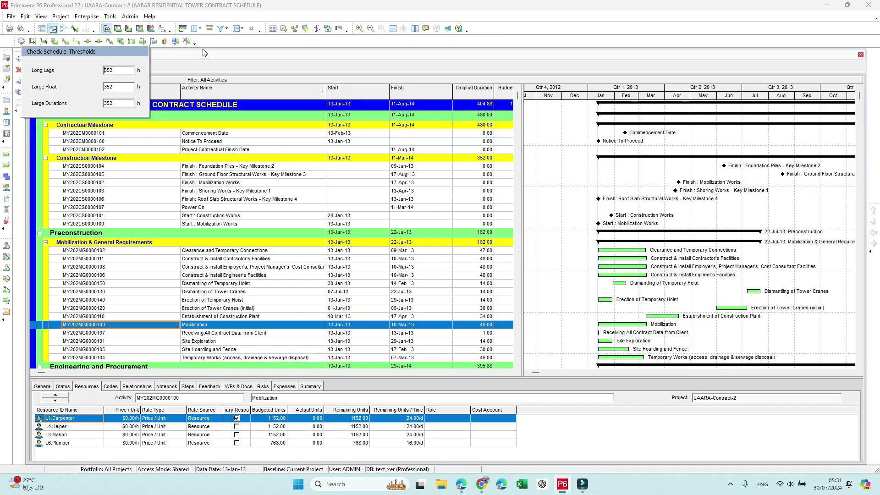
click(218, 45)
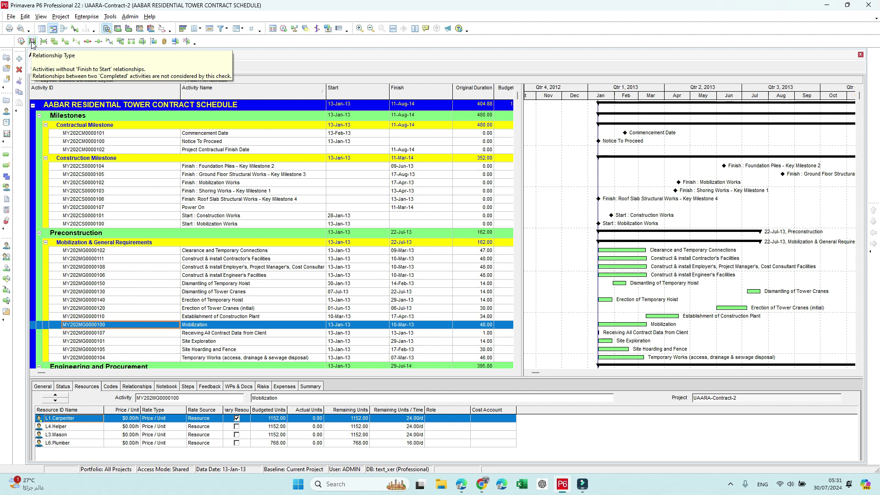
- Toggle the non finish-to-start check, hide empty WBS bands, and select the Prefinished Aluminium Decorative Screen activity
click(33, 42)
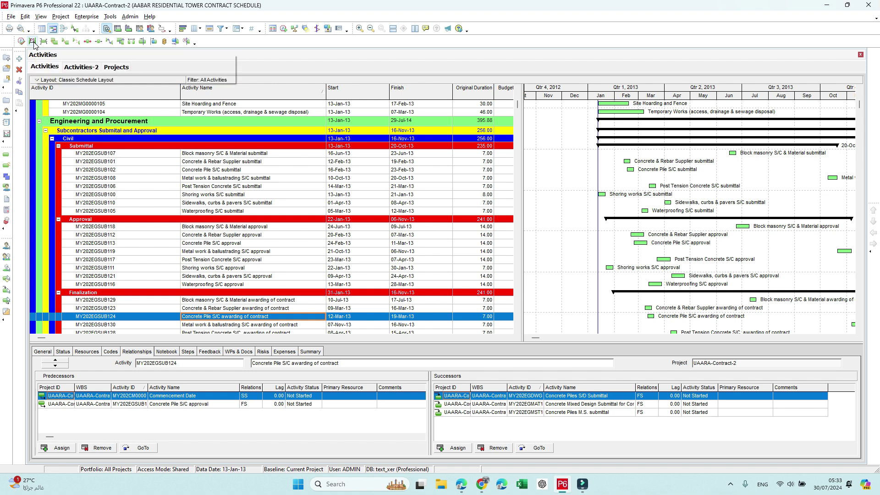
click(32, 42)
right_click(221, 194)
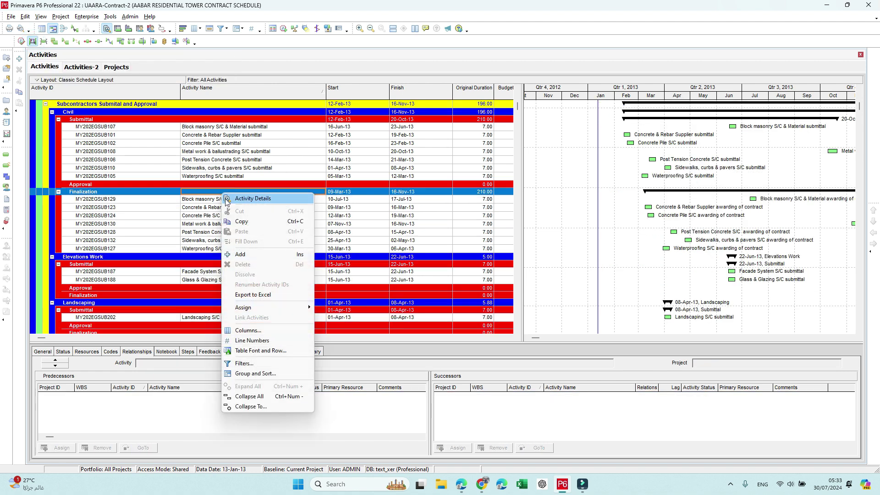
click(284, 374)
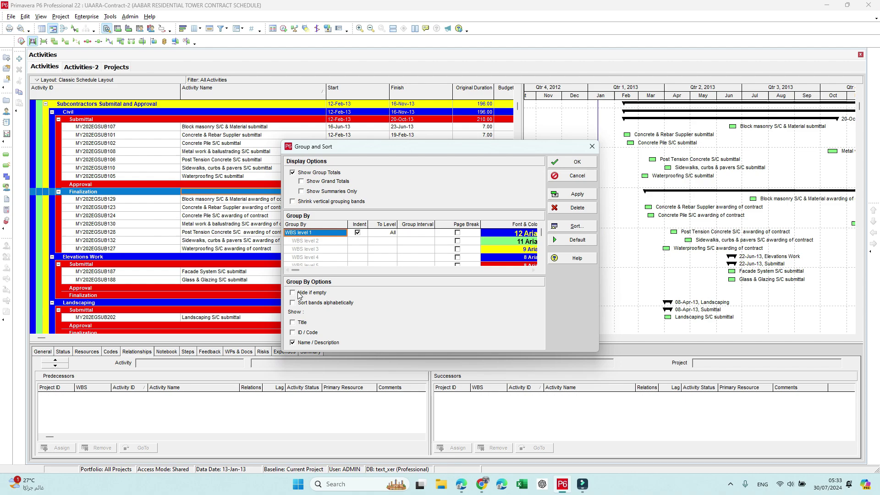
click(292, 292)
click(574, 193)
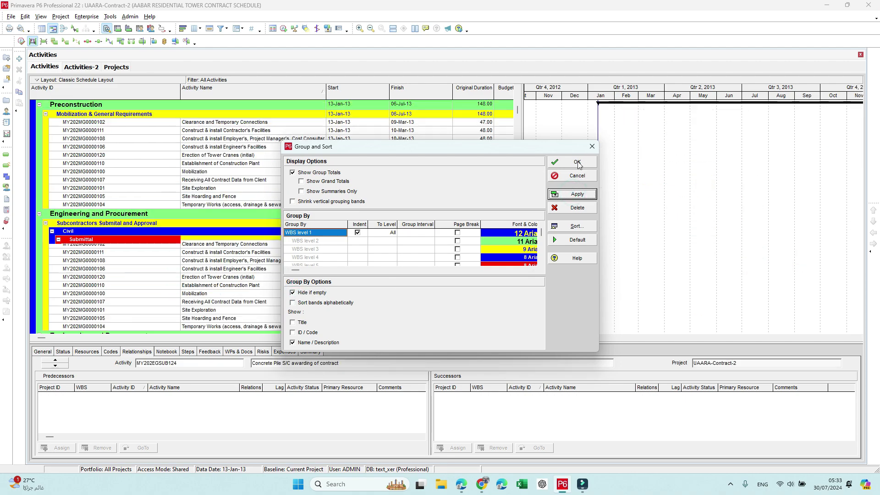
click(578, 162)
drag(519, 111, 532, 321)
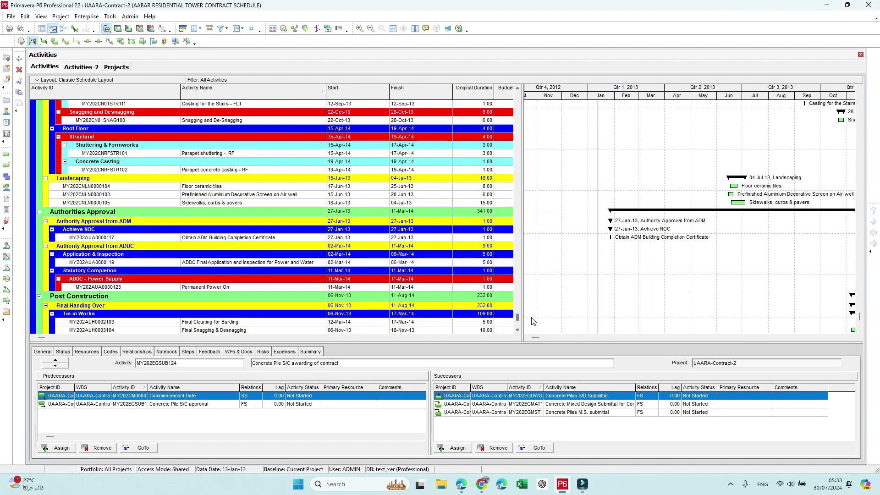
click(249, 194)
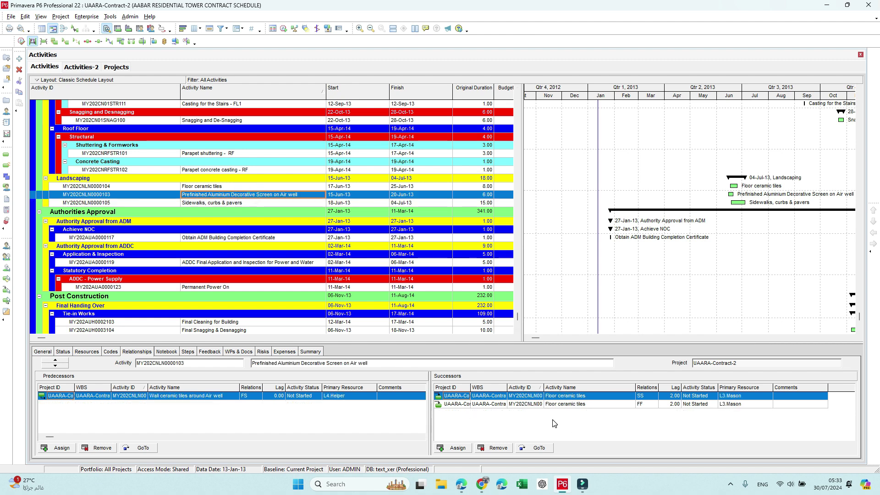
- Run the Logic check, inspect Temporary Hoist and Block masonry awarding relationships, then clear it
click(44, 42)
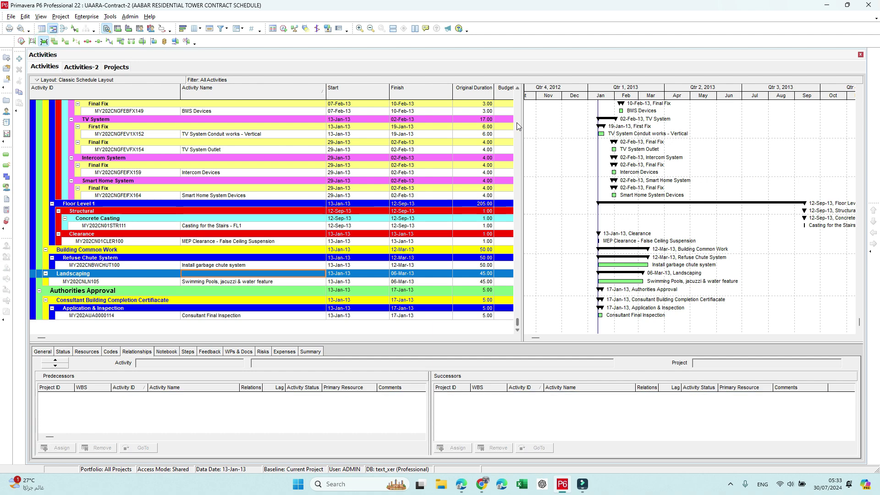
drag(518, 322, 511, 89)
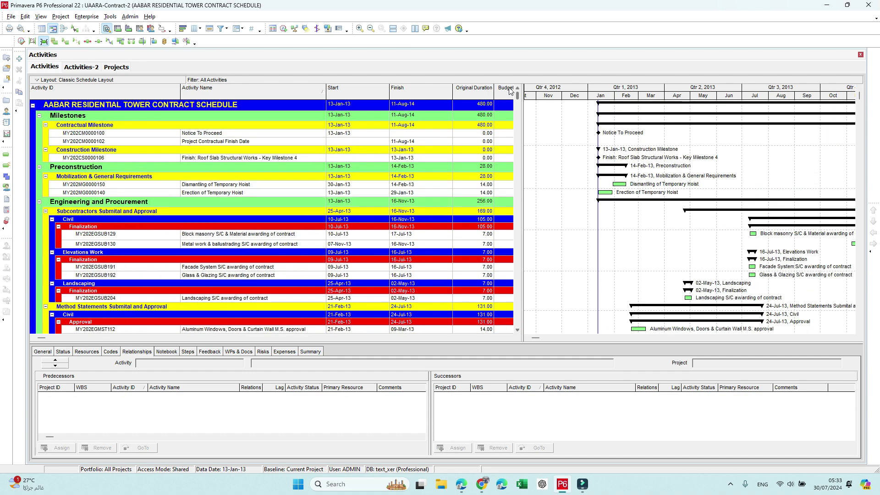
click(250, 185)
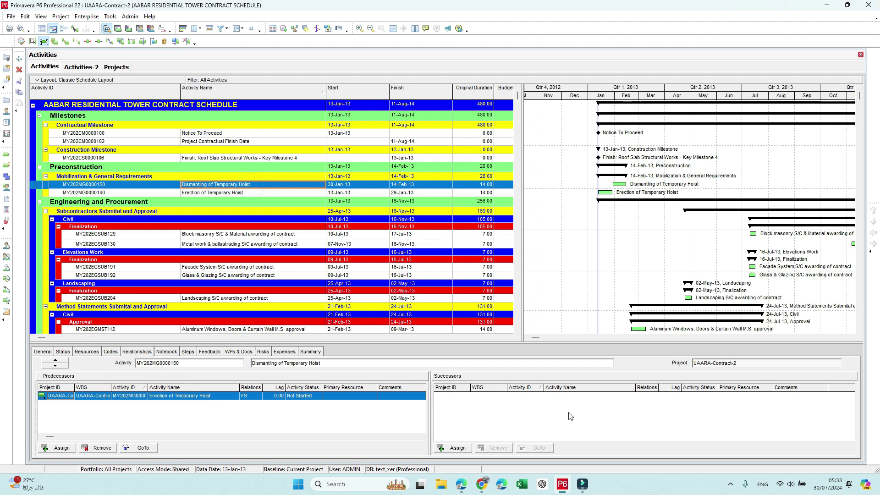
click(278, 234)
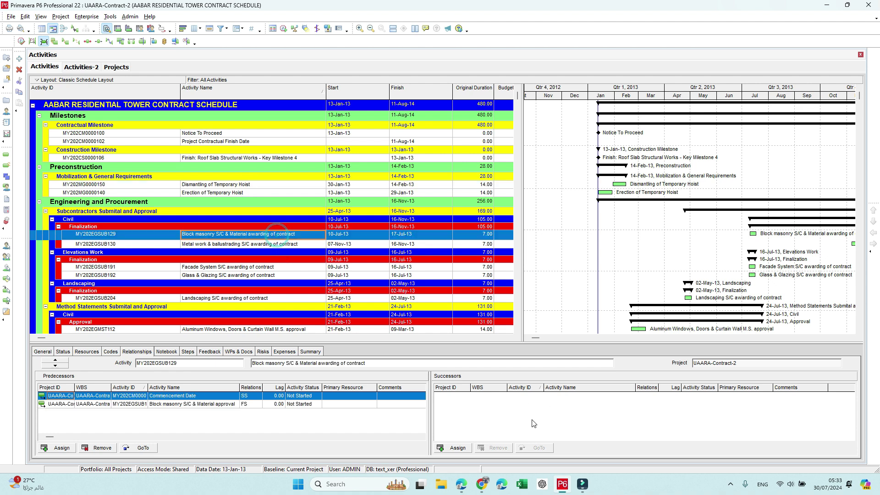
click(48, 44)
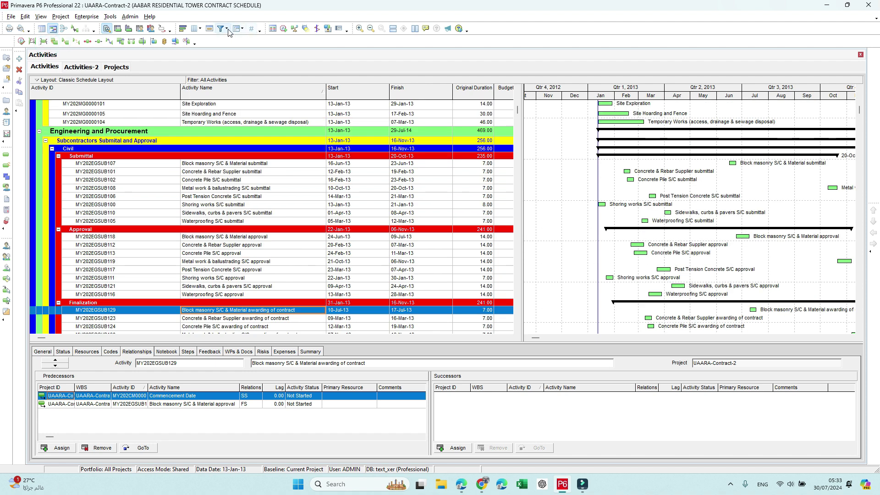
- Toggle the Negative Lags check on and off, then list activities with positive lags
click(53, 42)
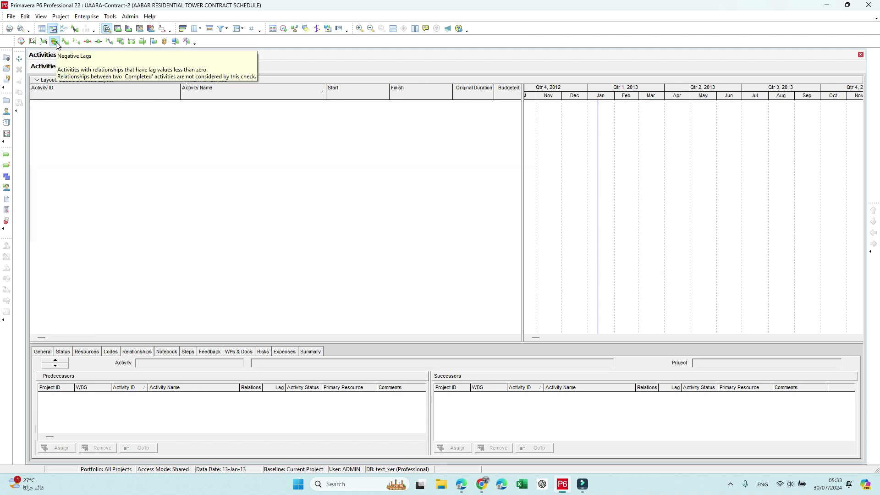
click(56, 44)
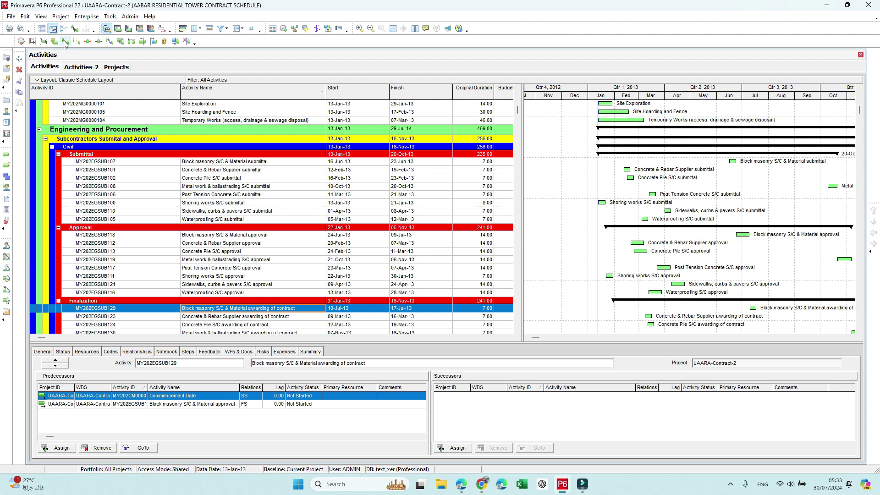
click(65, 42)
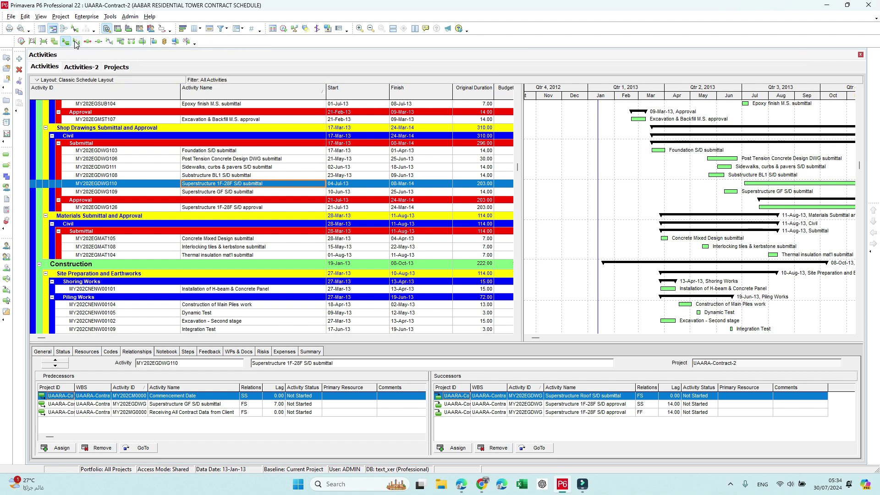
- Filter to Long Lags and select the Commencement Date milestone to review its lags
click(76, 42)
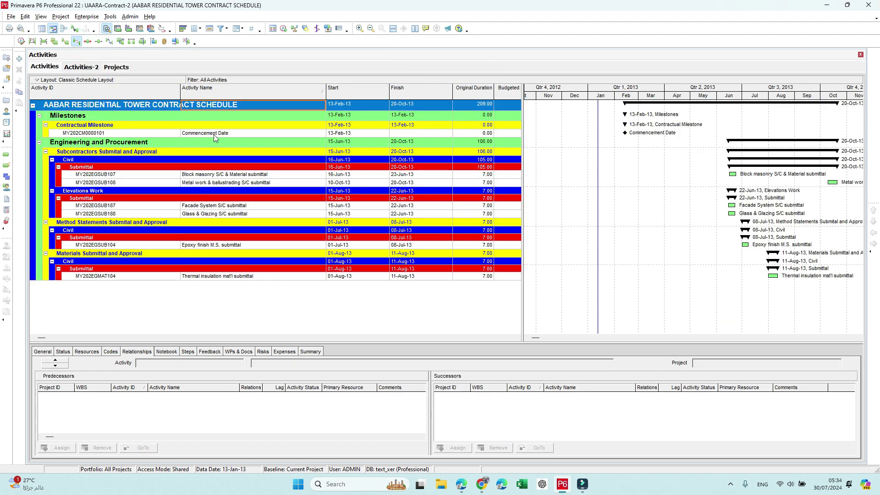
click(235, 134)
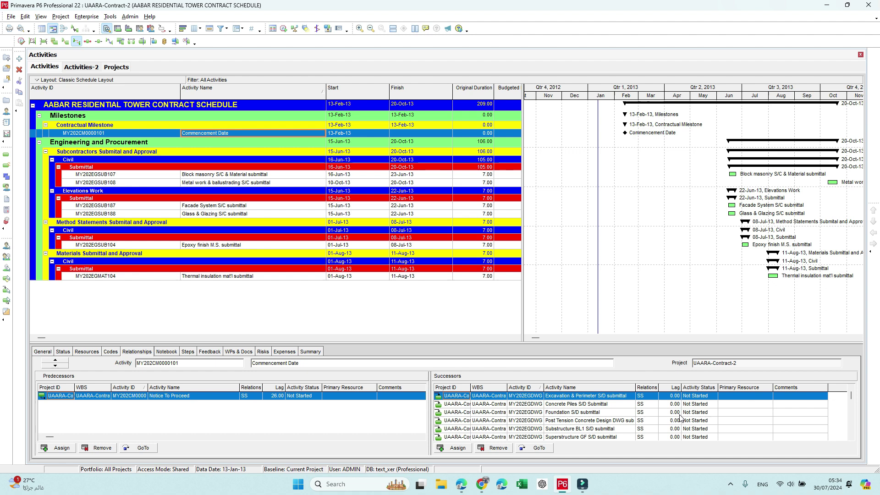
scroll(680, 417, down, 2)
scroll(680, 417, down, 2)
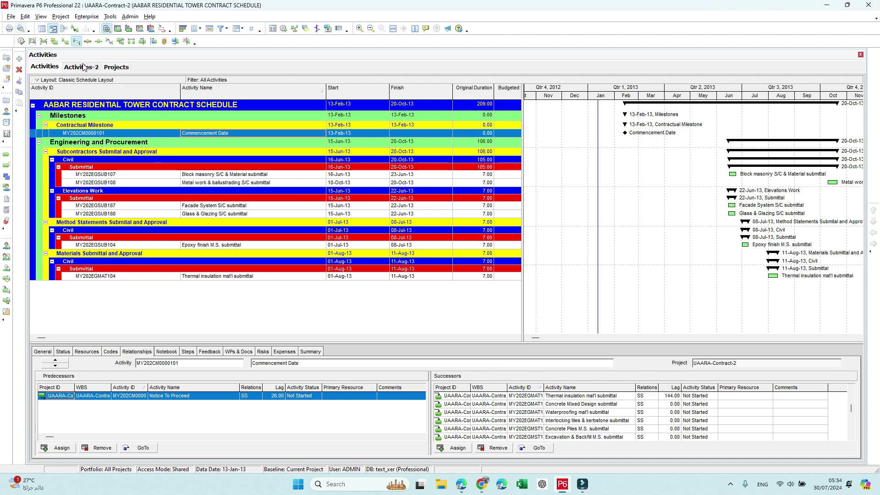
- Check the lag thresholds and scroll Commencement Date's SS successors, with lags like 144, 117 and 202
click(21, 41)
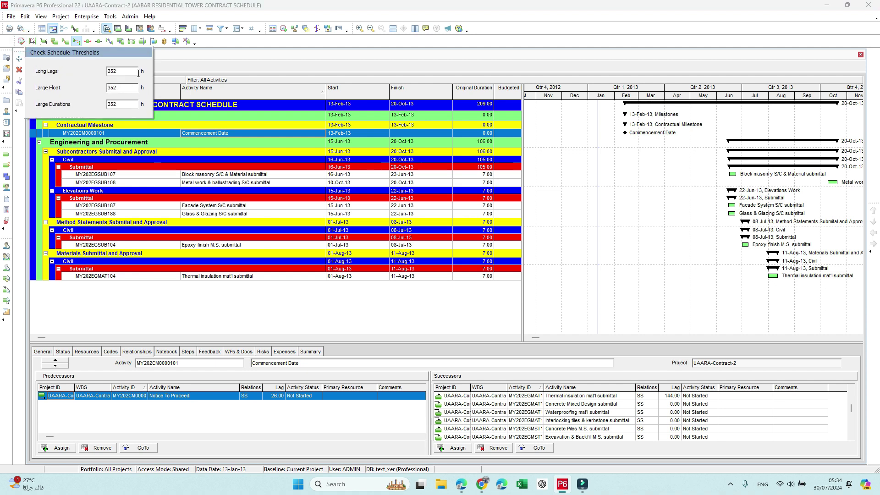
click(218, 49)
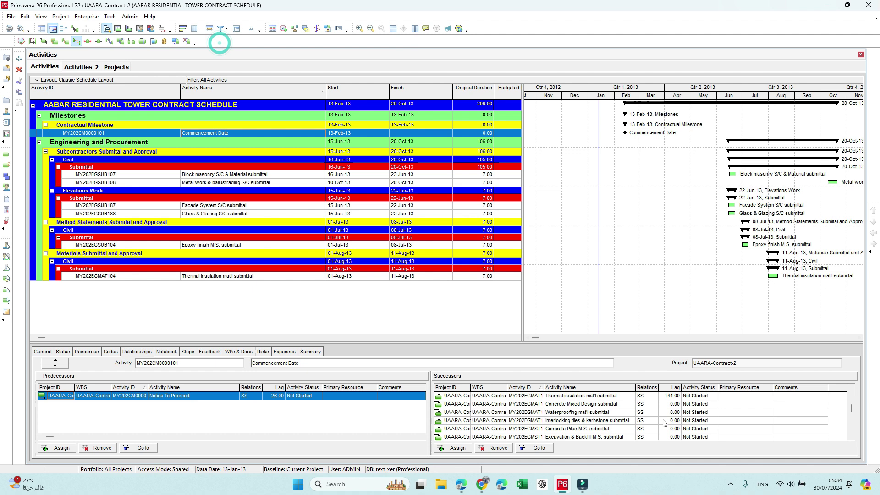
click(668, 397)
scroll(665, 408, down, 5)
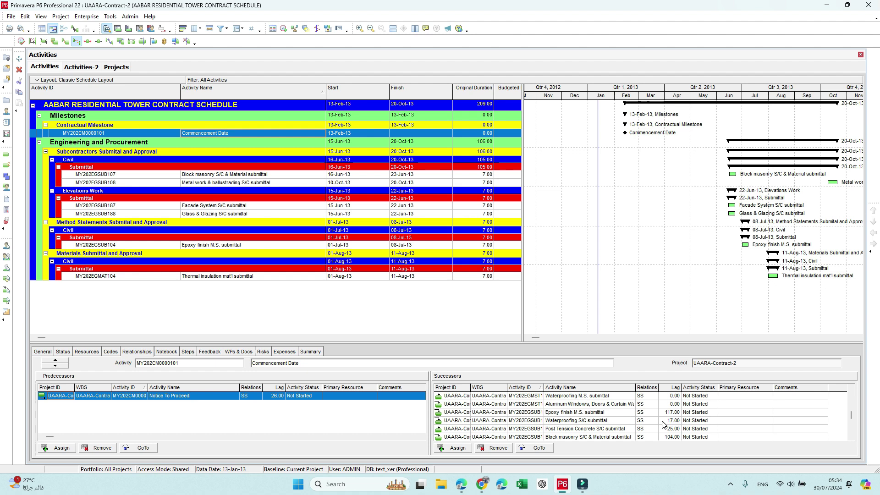
scroll(665, 422, down, 3)
scroll(663, 424, down, 1)
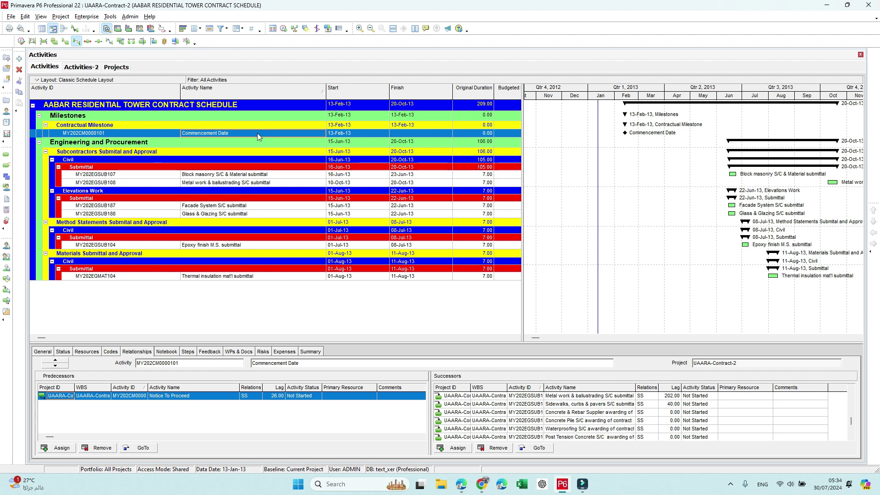
- Run the next two schedule checks, which return nothing, then list activities with large total float
click(88, 41)
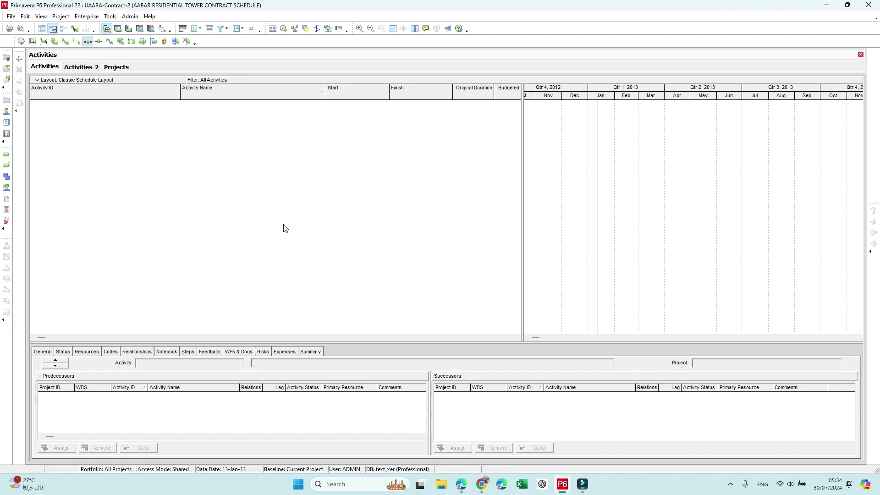
click(98, 42)
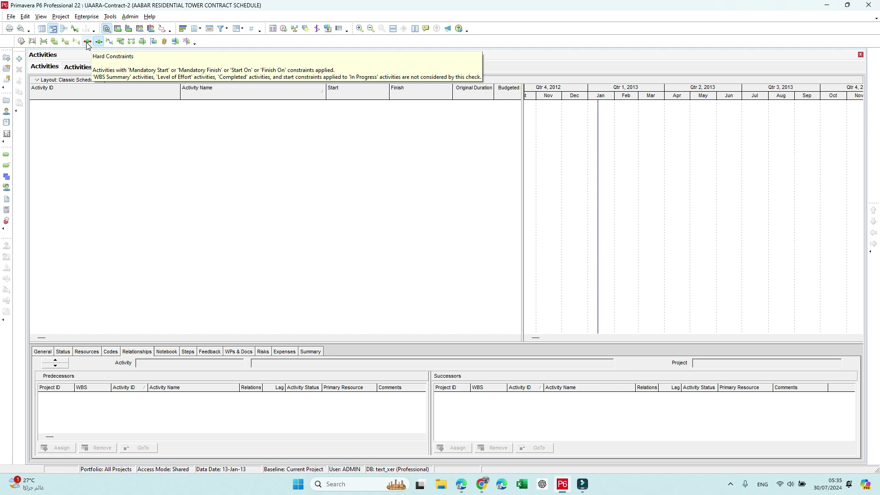
click(111, 43)
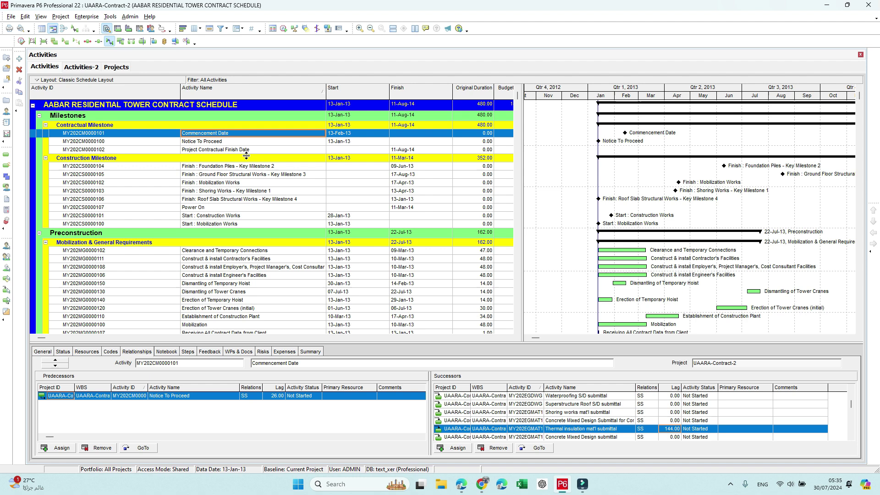
- Review the schedule check thresholds and select the Key Milestone 3 finish activity
click(22, 41)
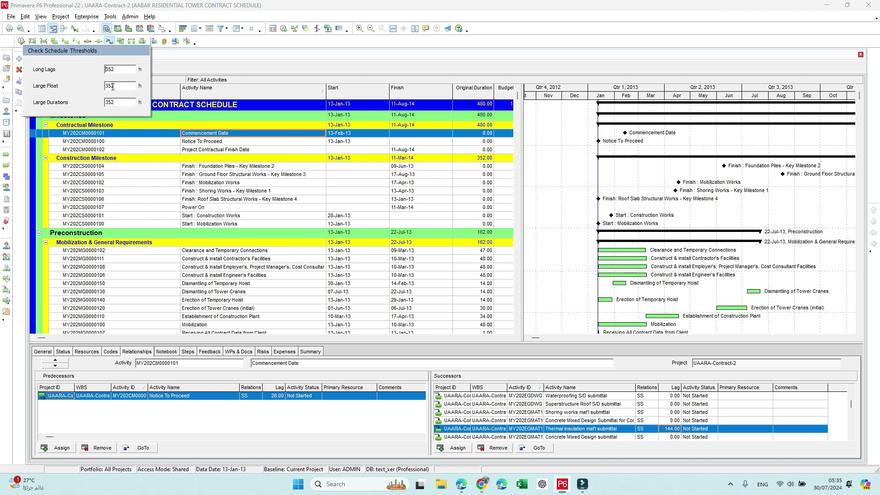
click(201, 51)
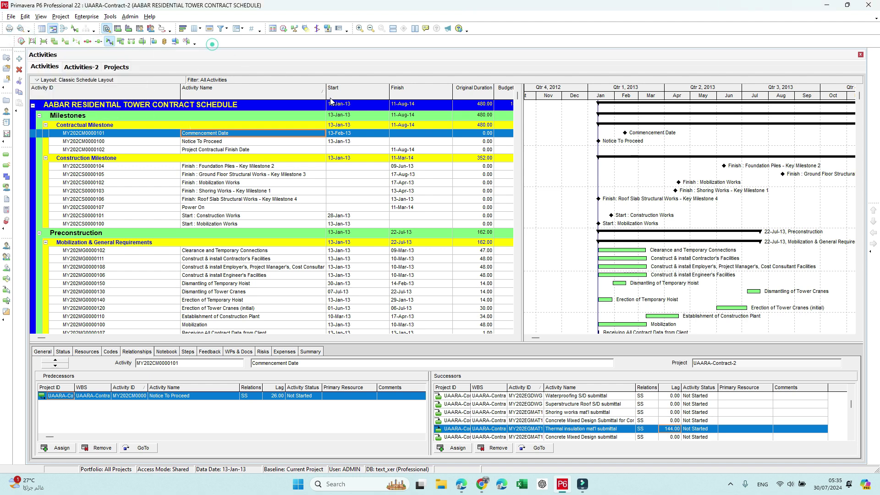
click(430, 174)
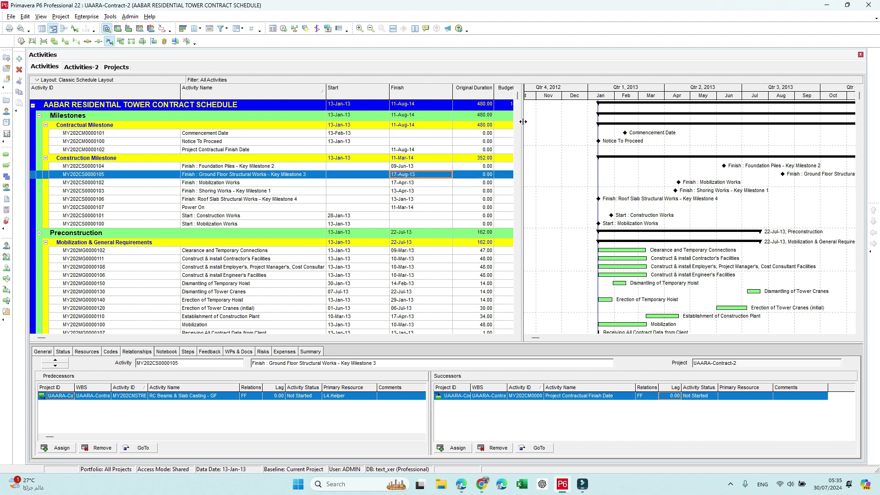
- Widen the table and add a Total Float column, checking RC Beams & Slab Casting - GF's float
drag(523, 122, 607, 117)
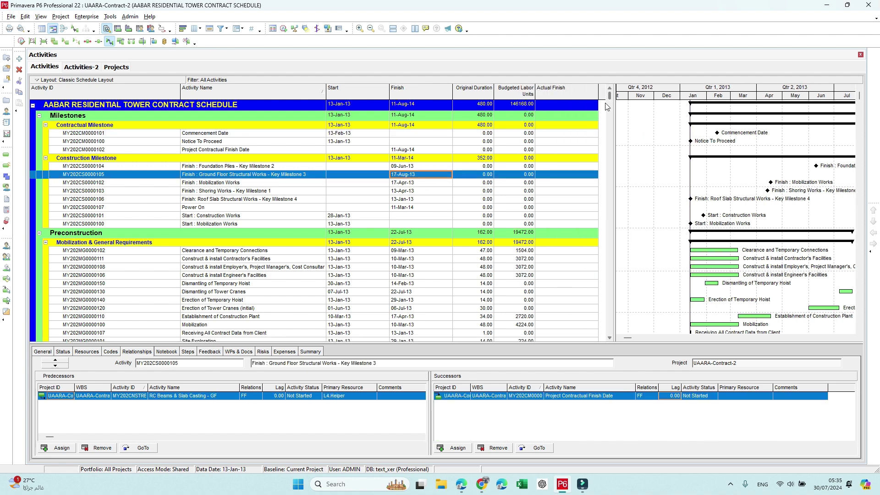
right_click(515, 168)
click(616, 182)
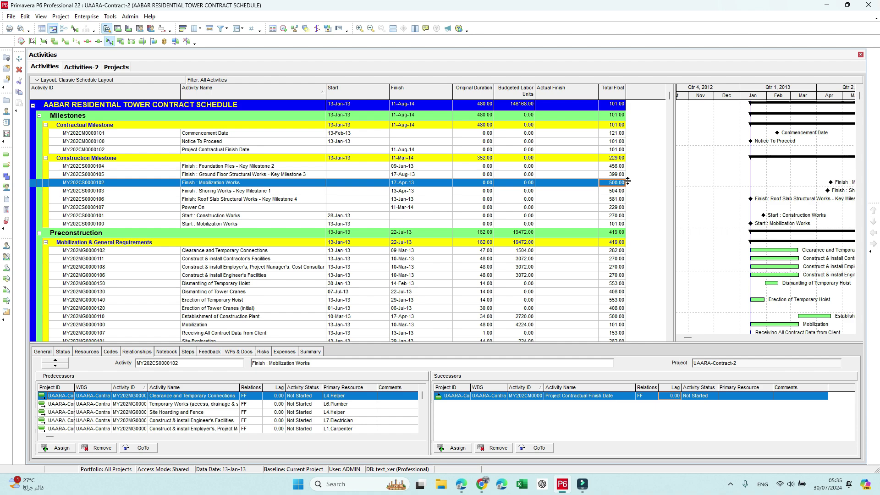
drag(669, 95, 670, 204)
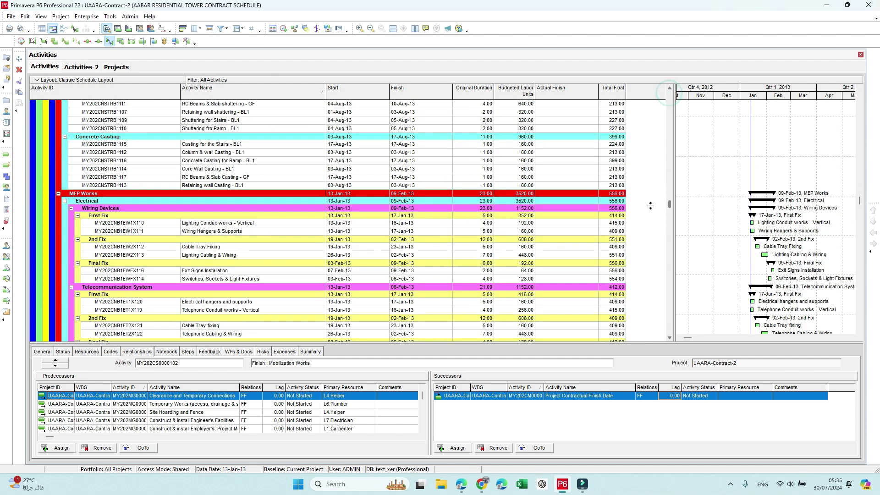
click(615, 178)
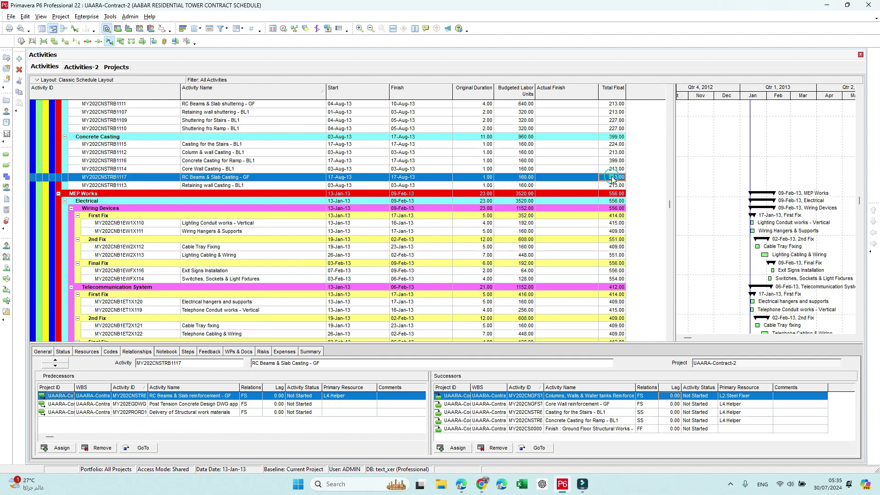
- Toggle Negative Float on and off, then filter to Large Durations and review the 352 h thresholds
click(120, 42)
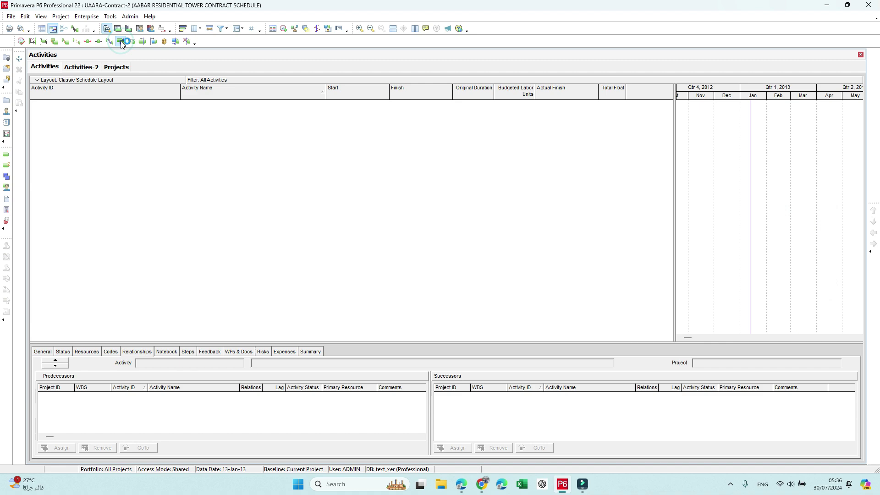
click(120, 41)
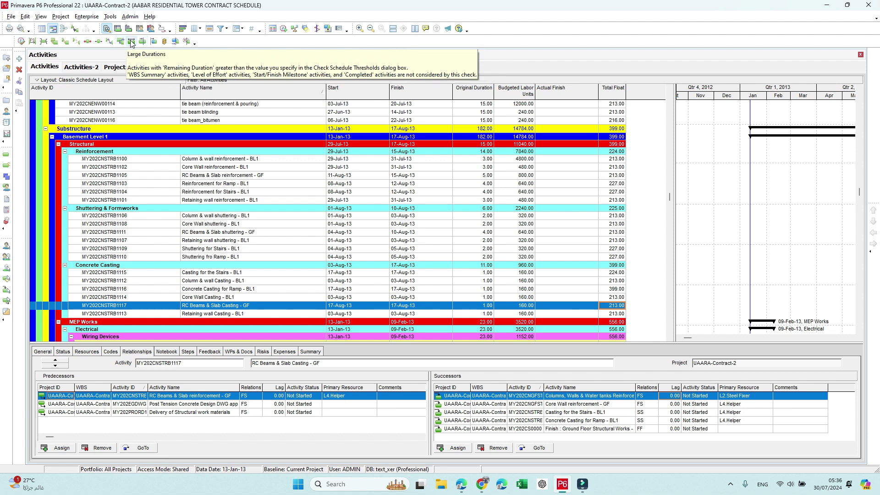
click(131, 42)
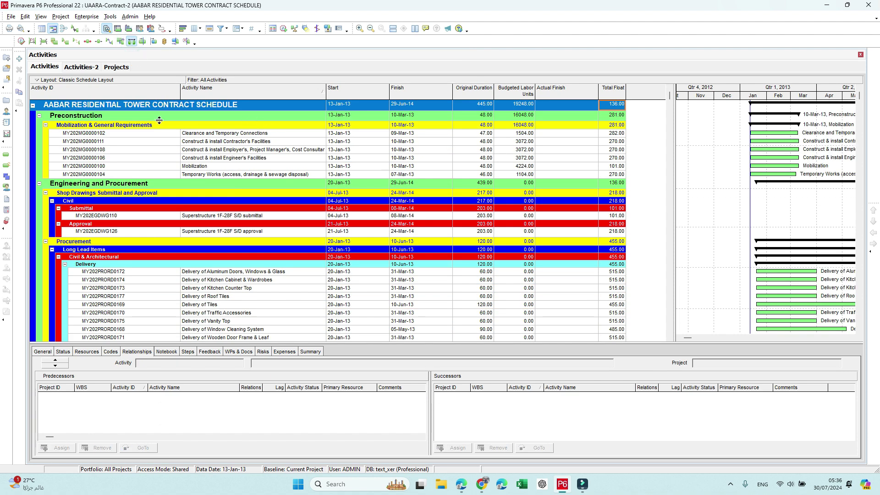
click(21, 42)
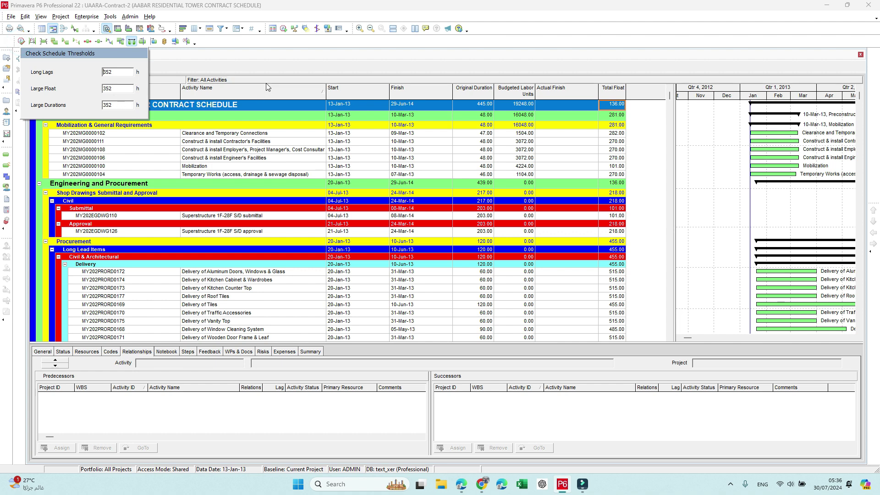
click(431, 271)
- Inspect the delivery, Structural As-built drawings, garbage chute and swimming pools activities in the filtered list
click(431, 271)
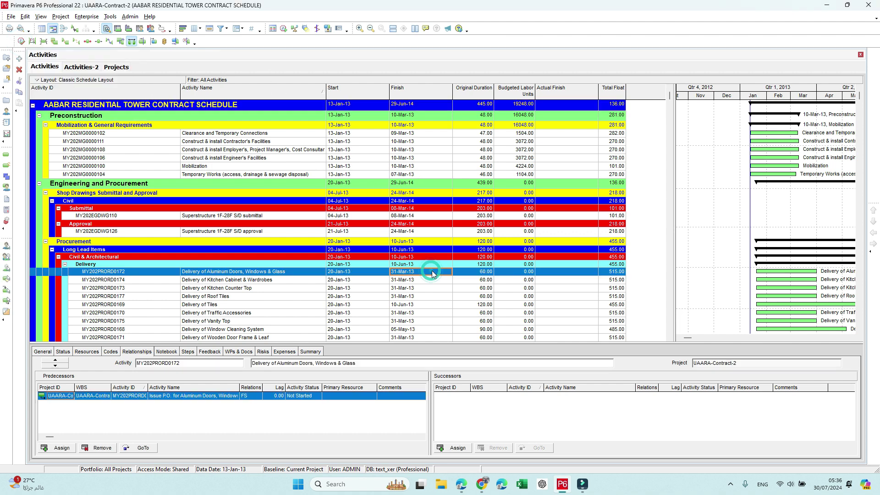
click(490, 281)
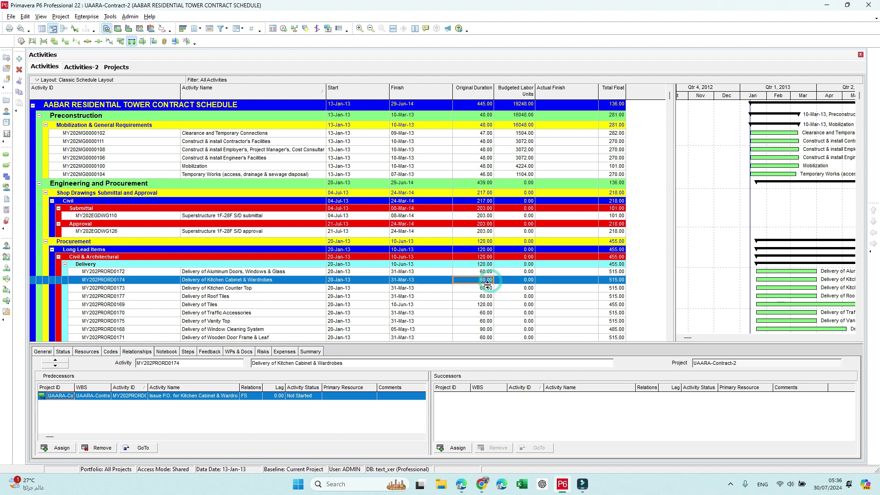
scroll(220, 286, down, 2)
scroll(218, 293, down, 1)
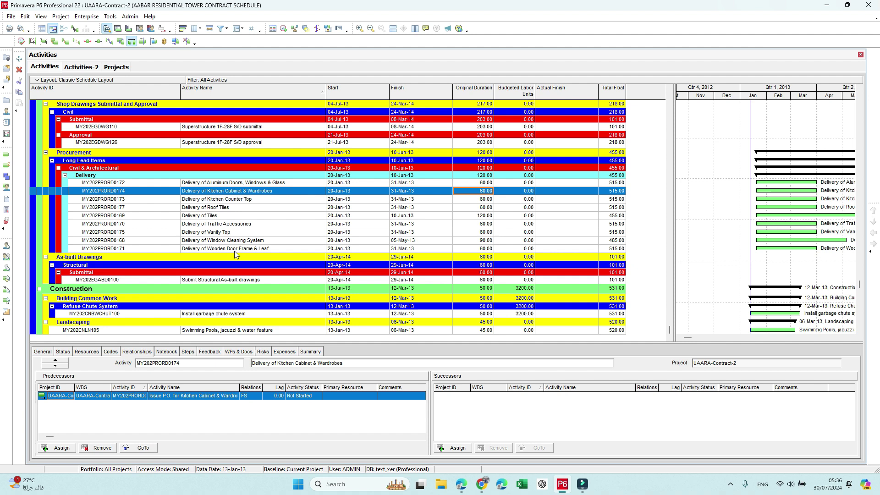
click(242, 279)
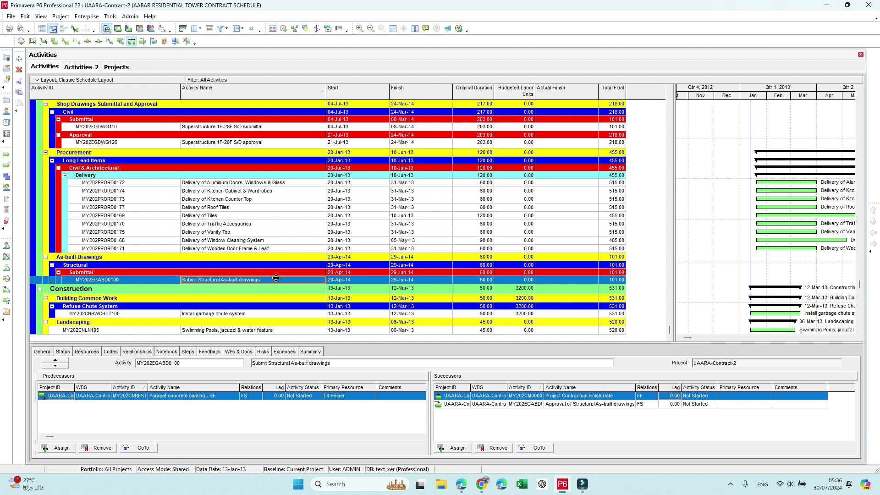
click(245, 314)
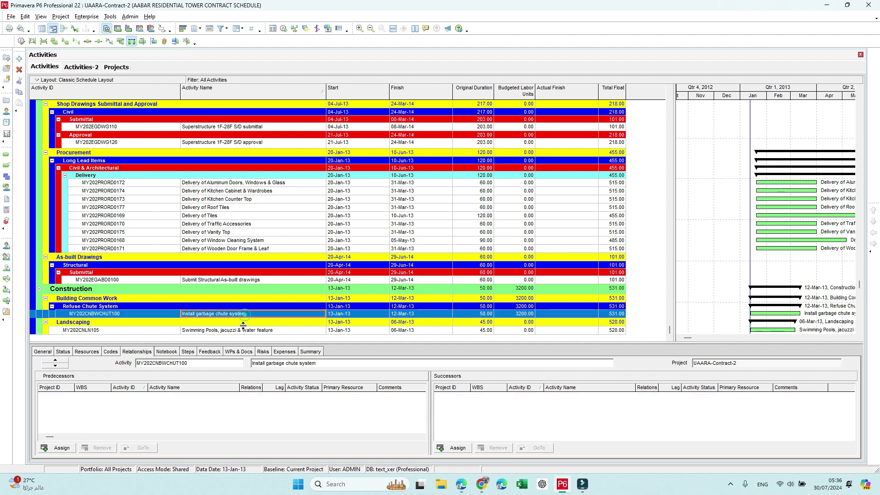
click(244, 330)
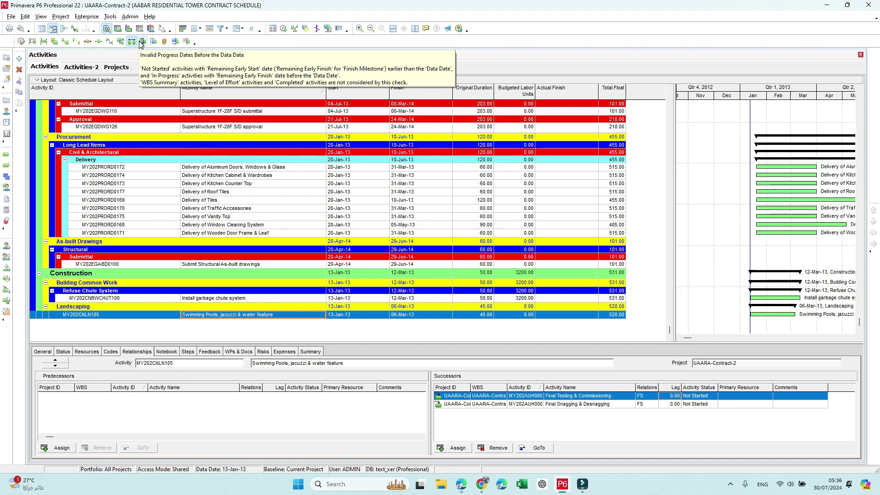
- Run the Invalid Progress Dates check, then toggle No Resources And No Cost on and off
click(140, 42)
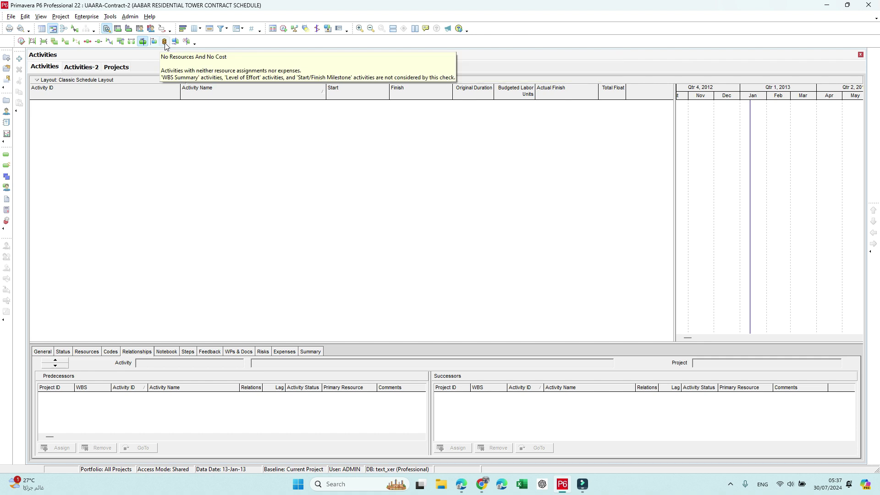
click(165, 43)
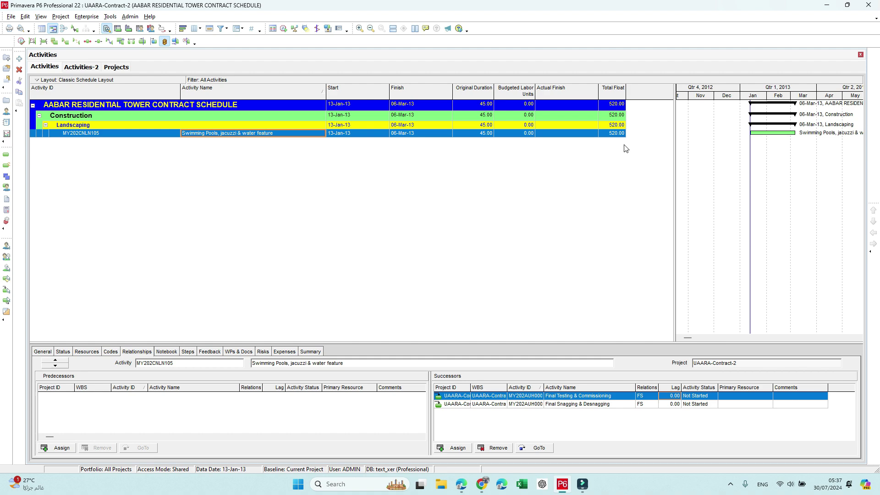
click(165, 42)
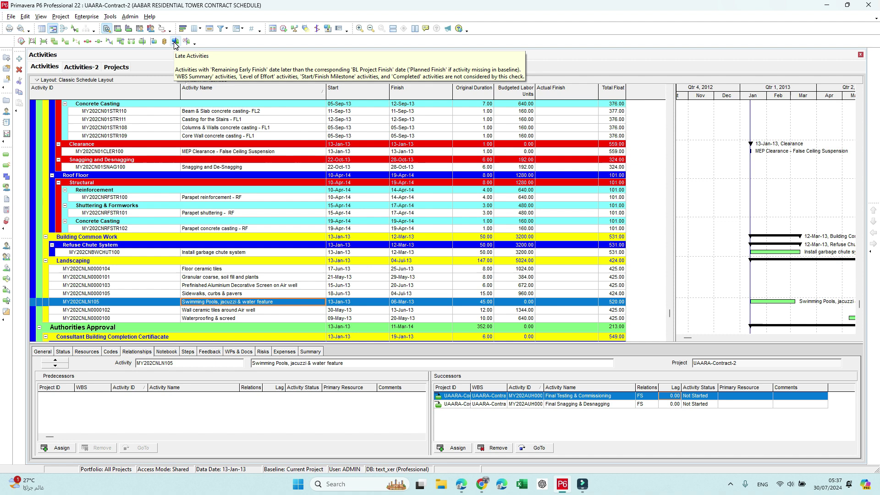
click(175, 42)
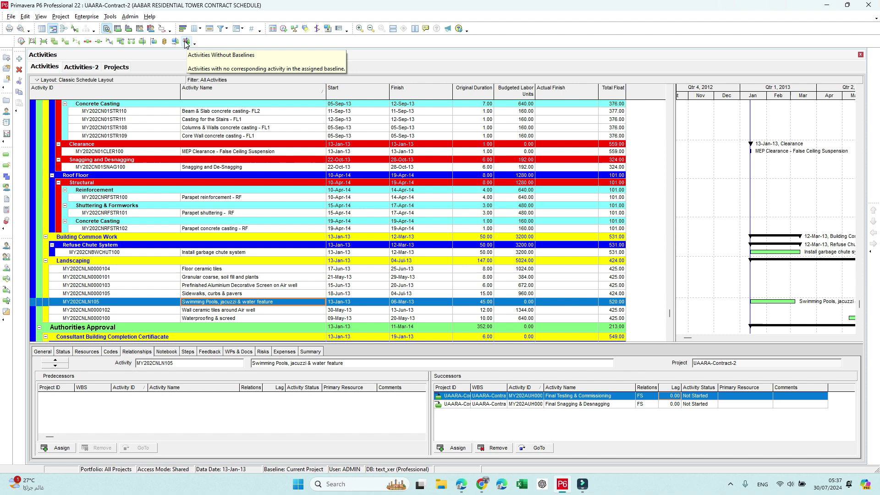
click(185, 42)
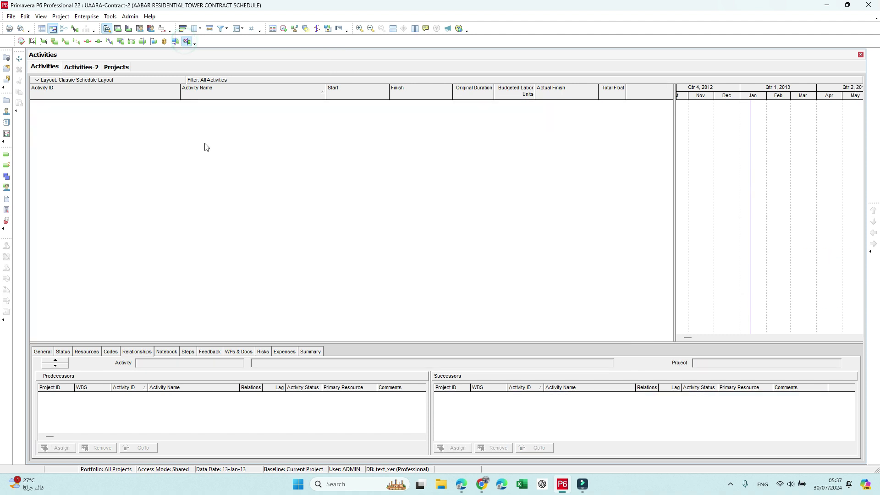
click(187, 41)
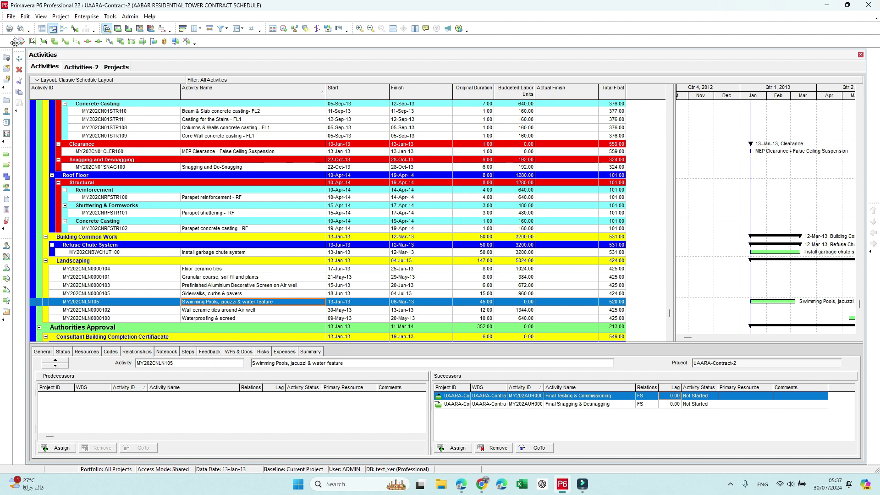
- Turn on the Activity Critical Path toolbar and dock it in the second toolbar row
drag(15, 43, 3, 42)
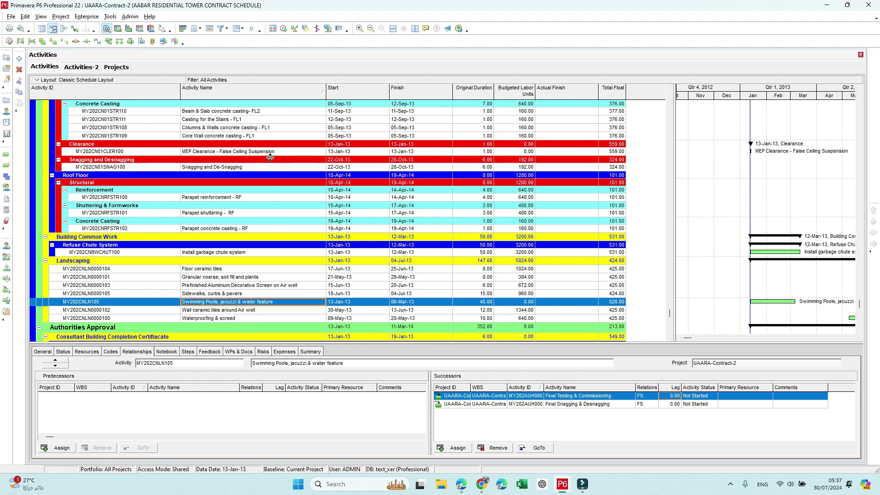
click(41, 16)
mouse_move(73, 331)
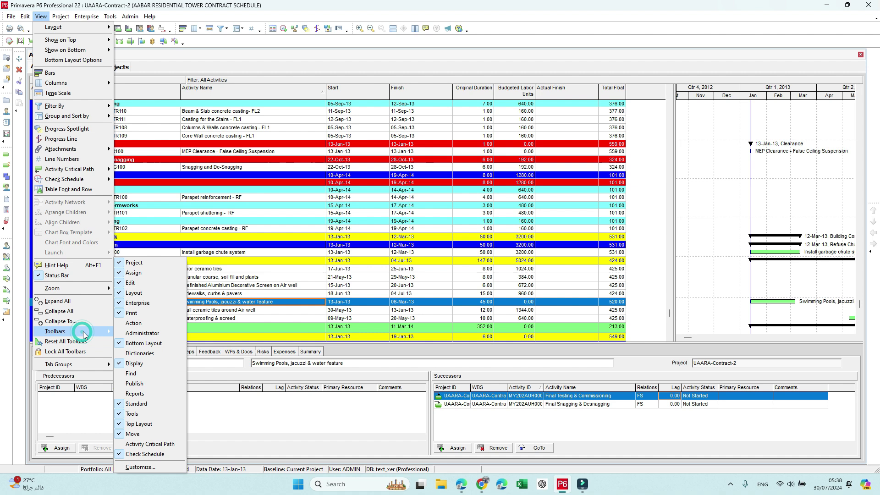
click(160, 445)
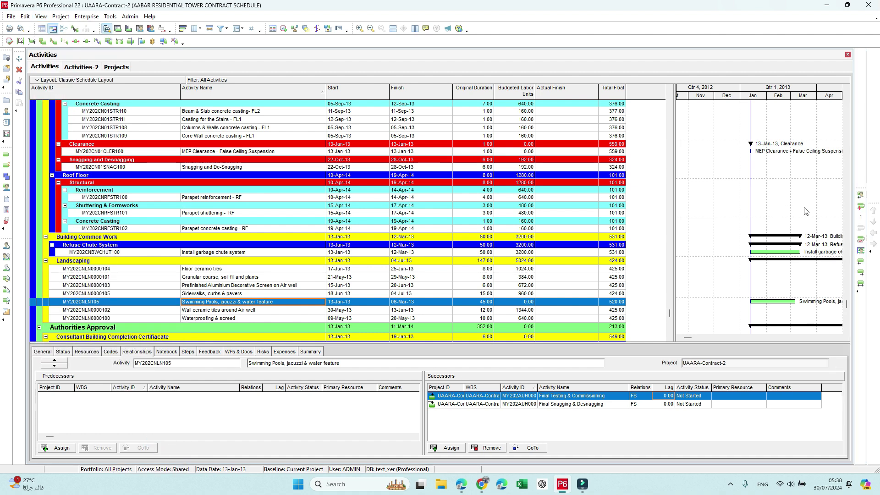
drag(859, 200, 207, 38)
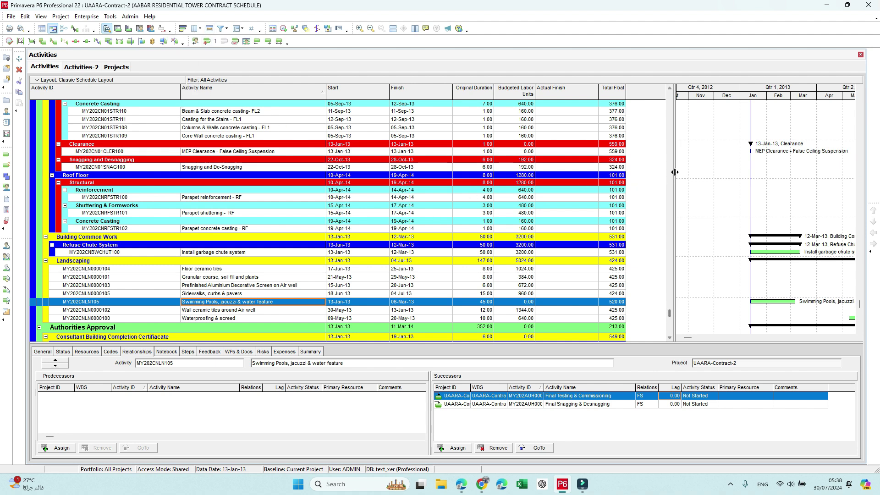
- Widen the Gantt chart beside the activity table and start rescheduling with F9
drag(675, 171, 483, 172)
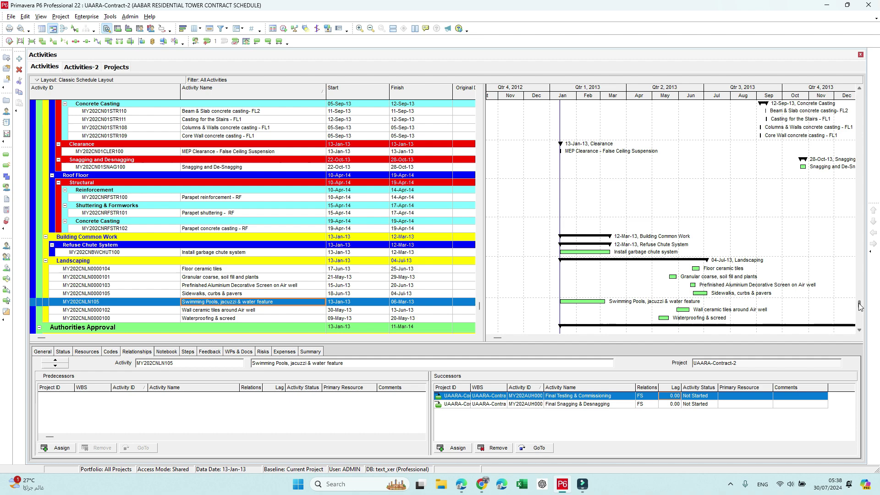
scroll(859, 303, down, 10)
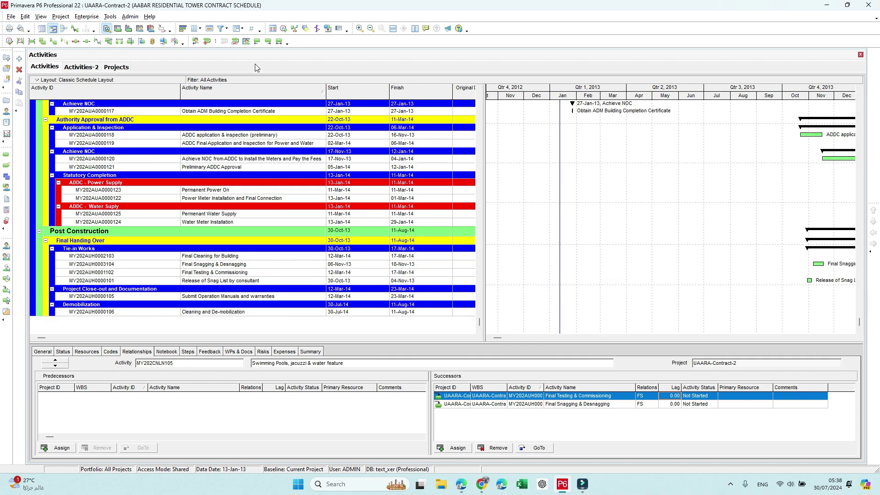
click(284, 28)
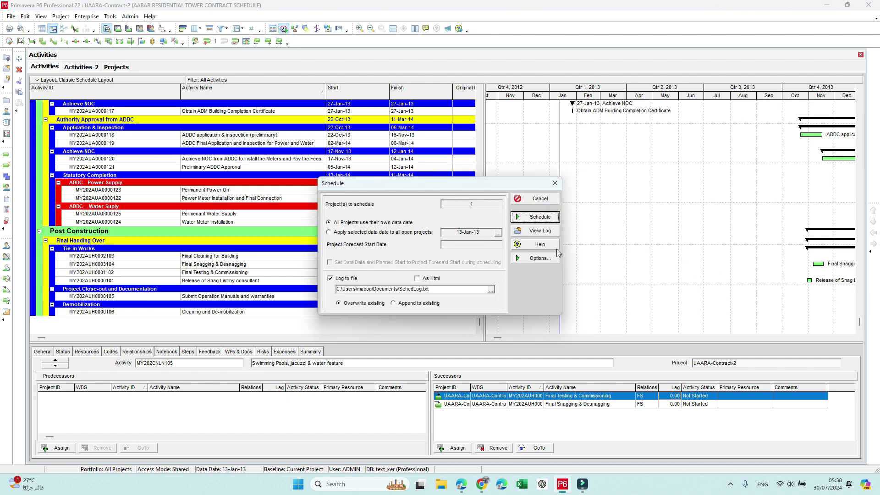
- Tick Calculate multiple float paths in Advanced options, discard saving, and schedule the project
click(548, 258)
click(346, 131)
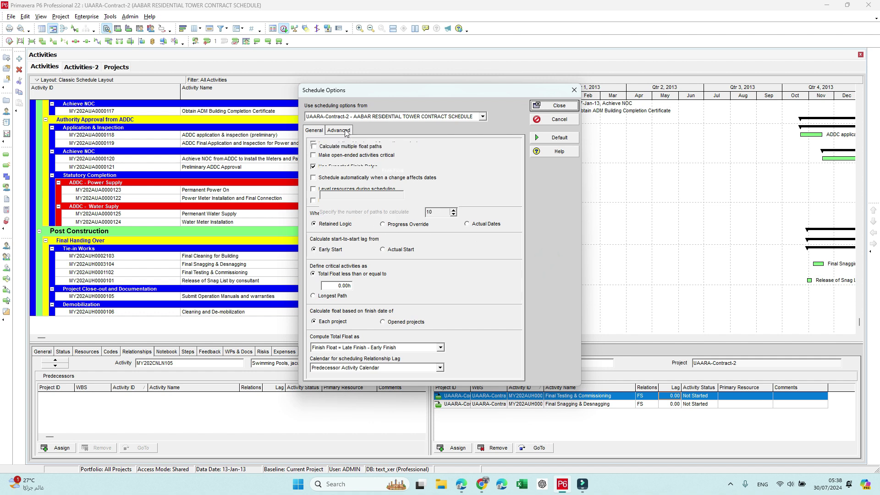
click(315, 147)
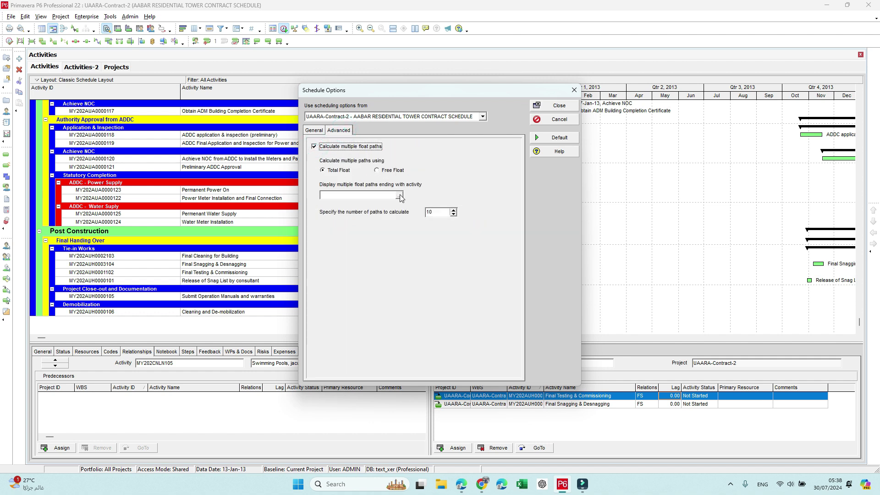
click(557, 119)
click(443, 257)
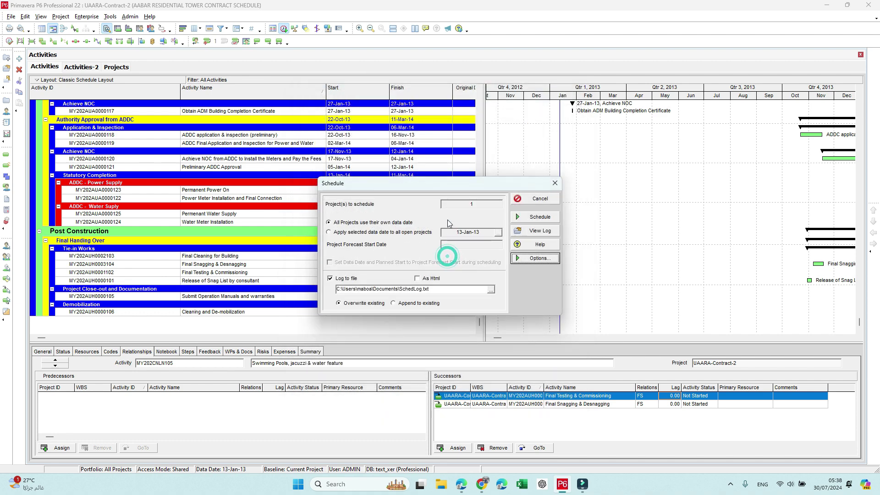
click(533, 200)
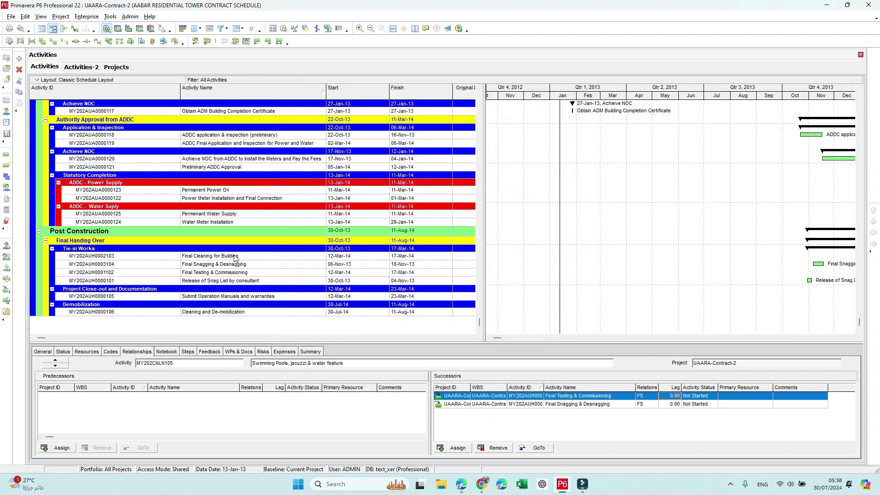
- Trace the backward critical path of Final Cleaning for Building back to Notice To Proceed
click(219, 258)
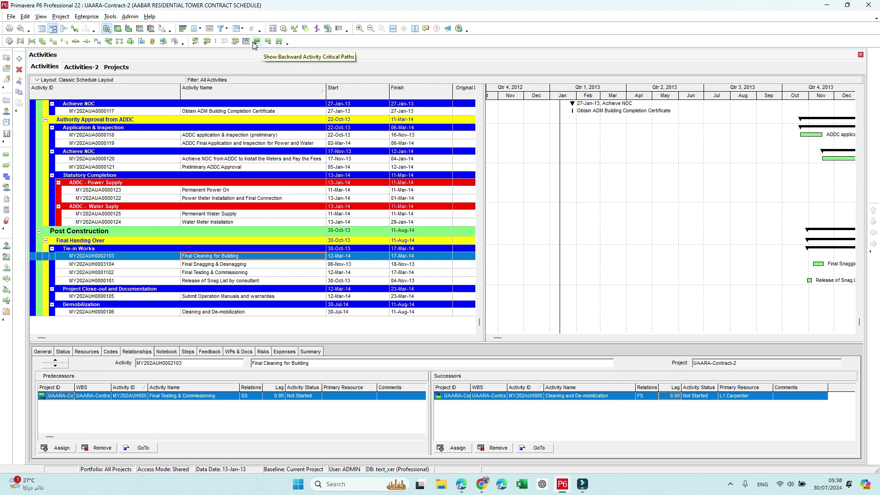
click(255, 44)
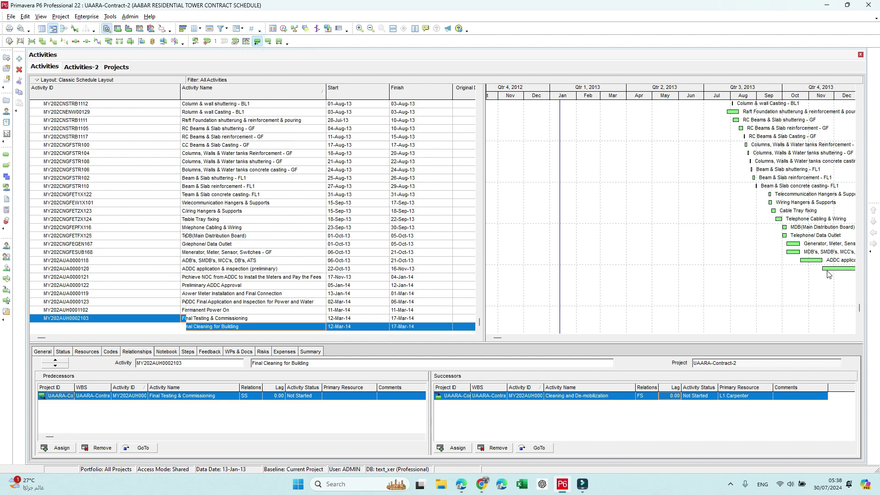
scroll(829, 274, up, 8)
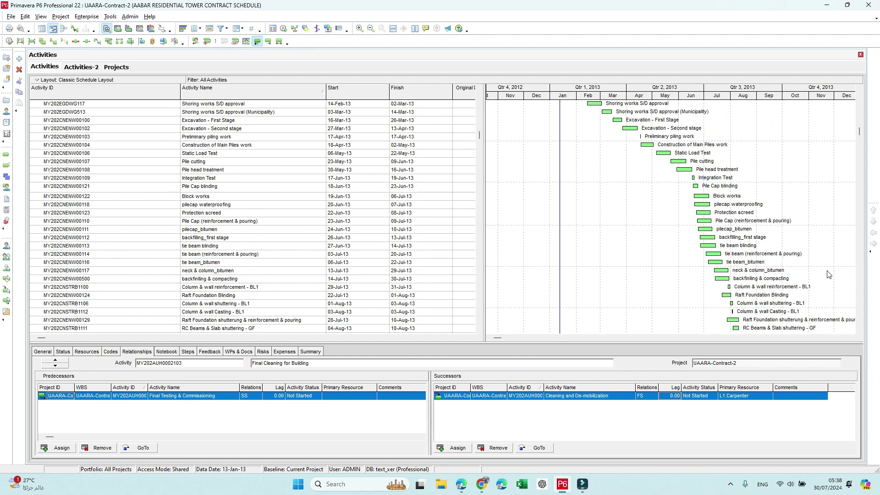
scroll(829, 274, down, 6)
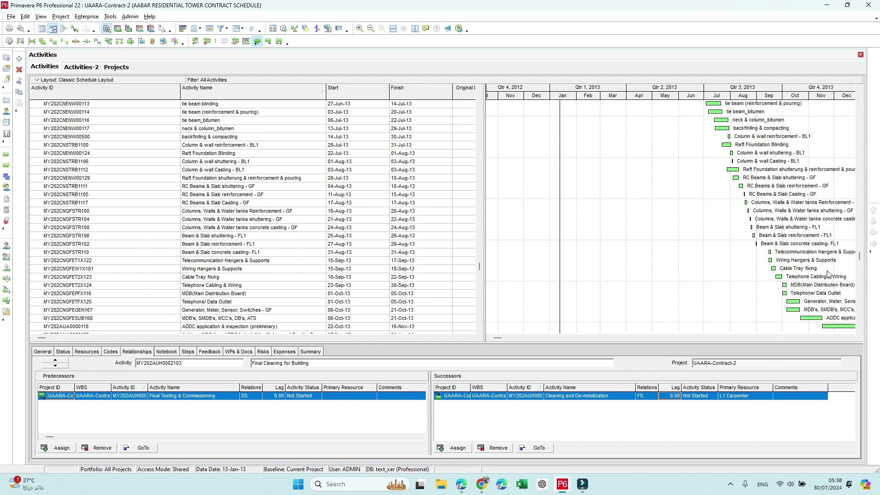
scroll(829, 274, up, 8)
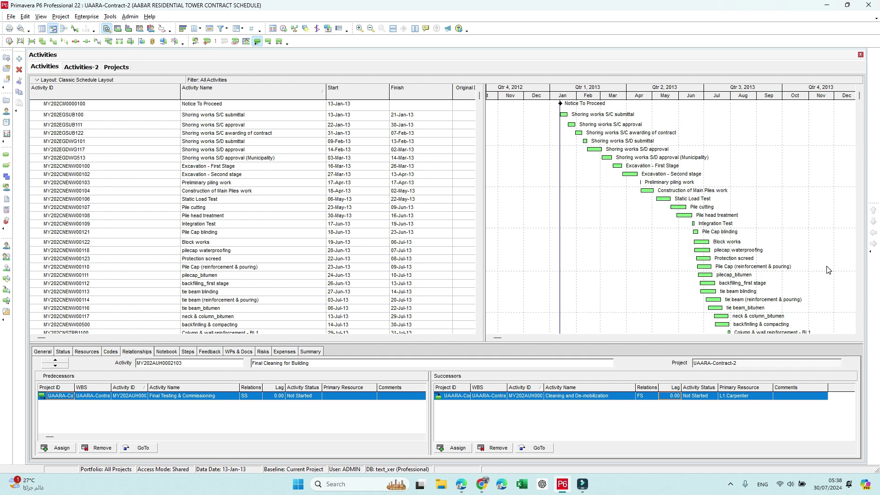
scroll(529, 237, down, 12)
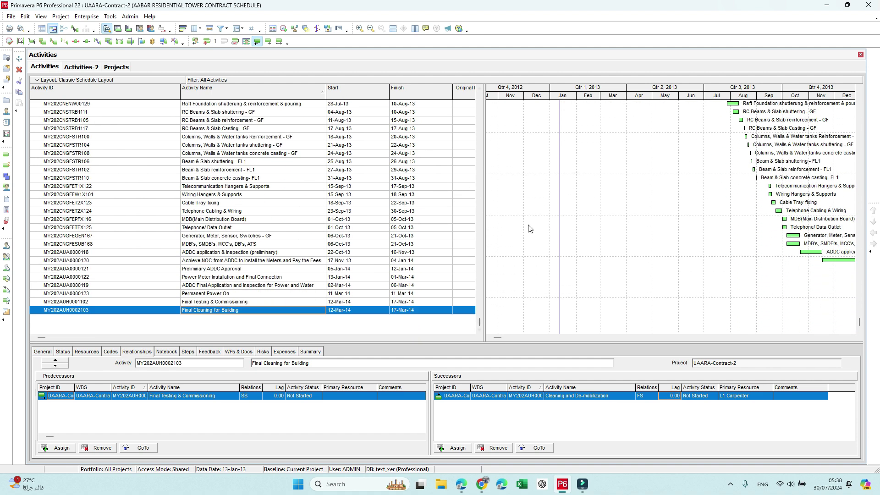
scroll(530, 229, up, 8)
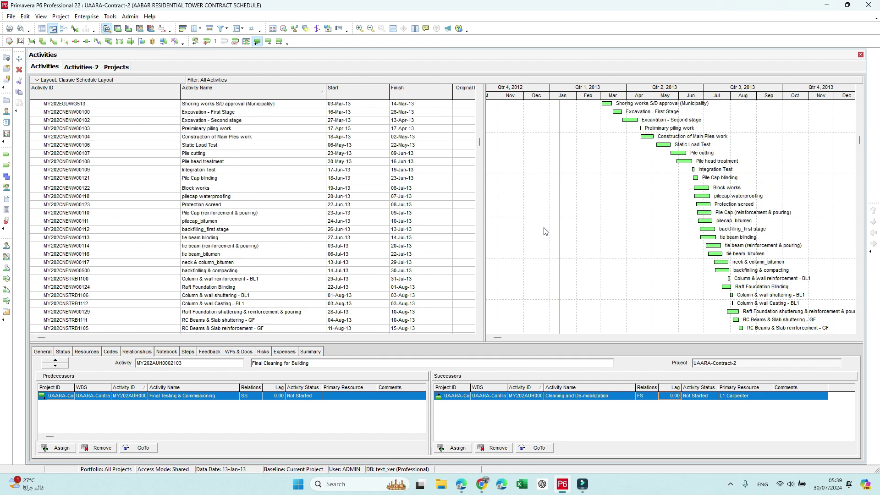
scroll(544, 231, up, 3)
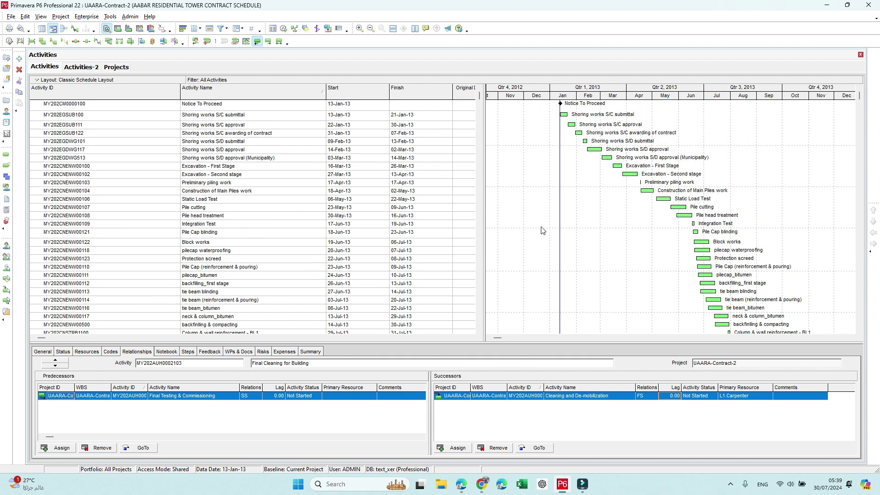
- Show more paths twice, remove WBS grouping, and widen the table to reveal Original Duration
click(207, 44)
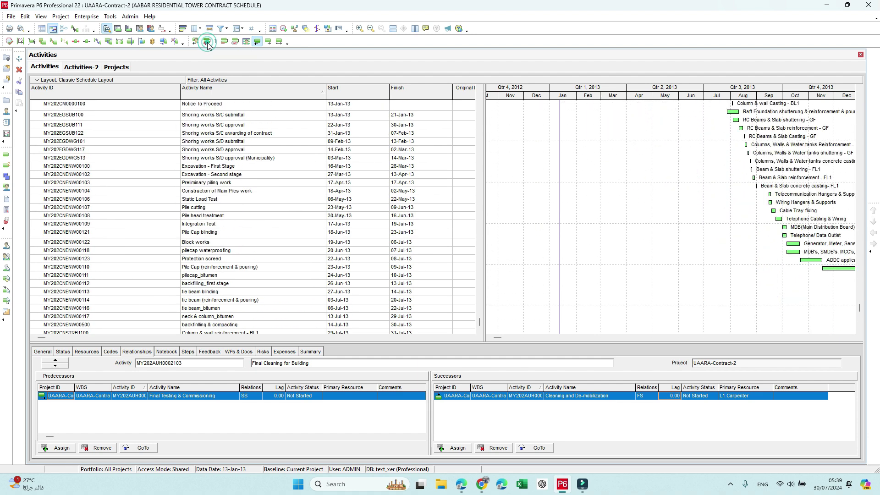
scroll(673, 253, up, 10)
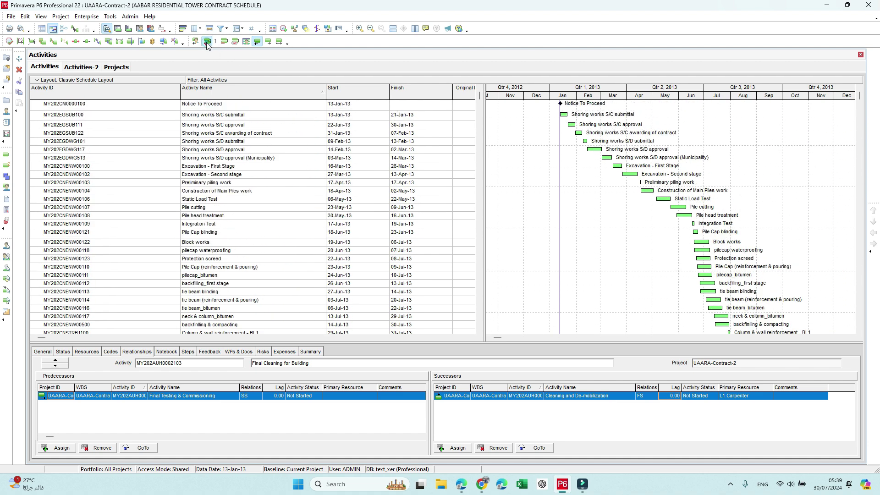
click(207, 43)
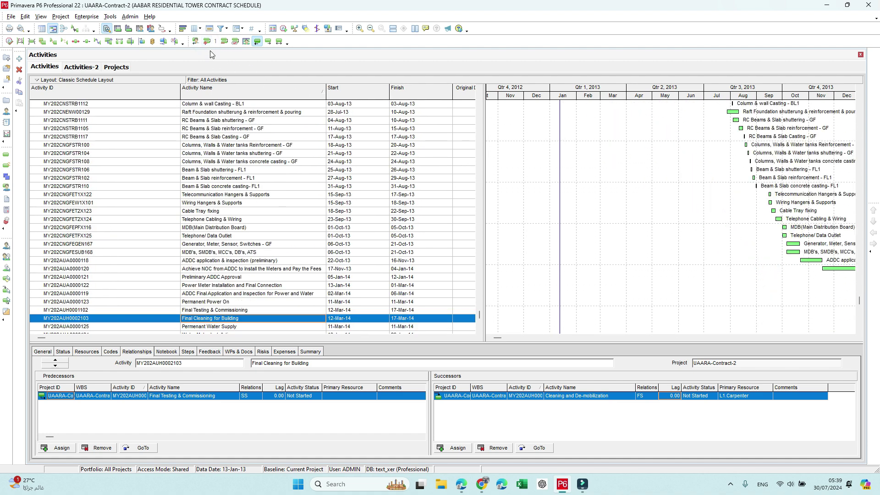
click(246, 42)
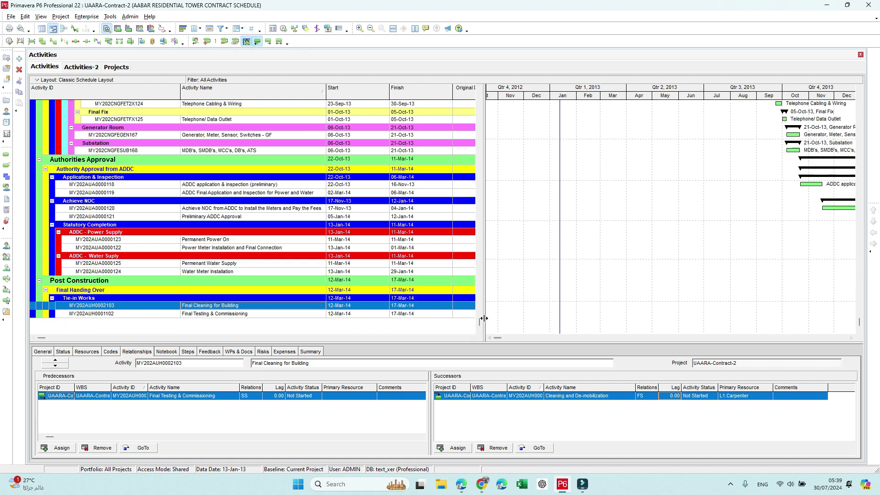
drag(483, 318, 525, 315)
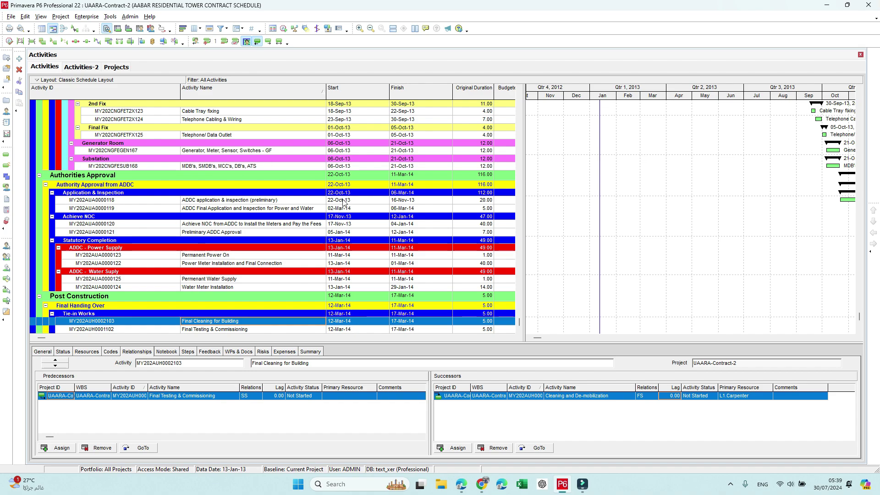
mouse_move(519, 322)
mouse_down()
mouse_move(517, 94)
mouse_move(513, 306)
mouse_up()
- Show 8 paths in the flat list and select Power Meter Installation and Final Connection
click(246, 41)
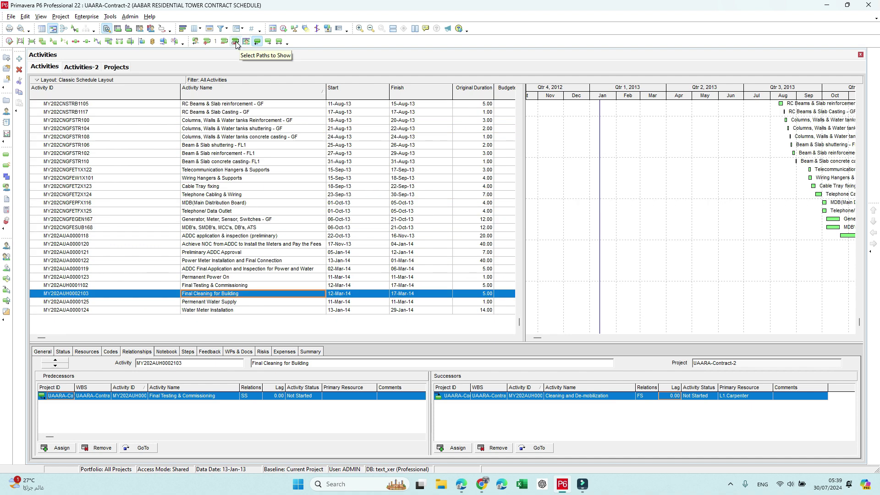
click(235, 42)
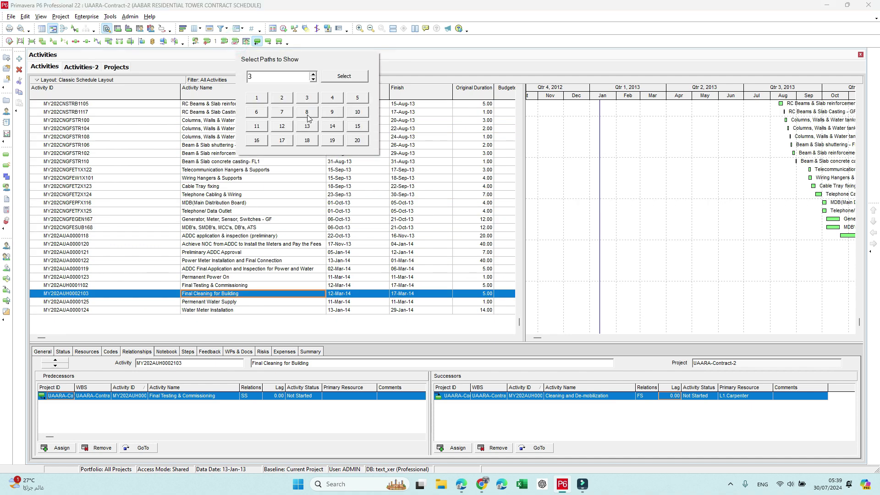
click(307, 114)
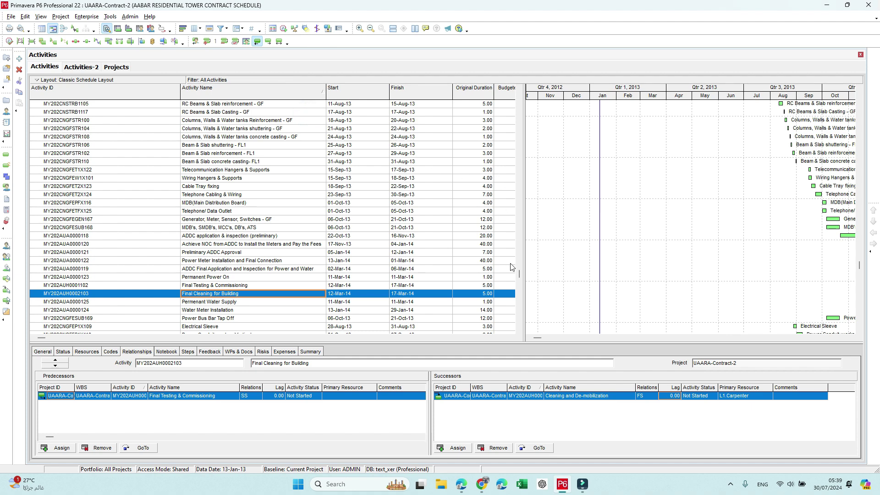
click(246, 42)
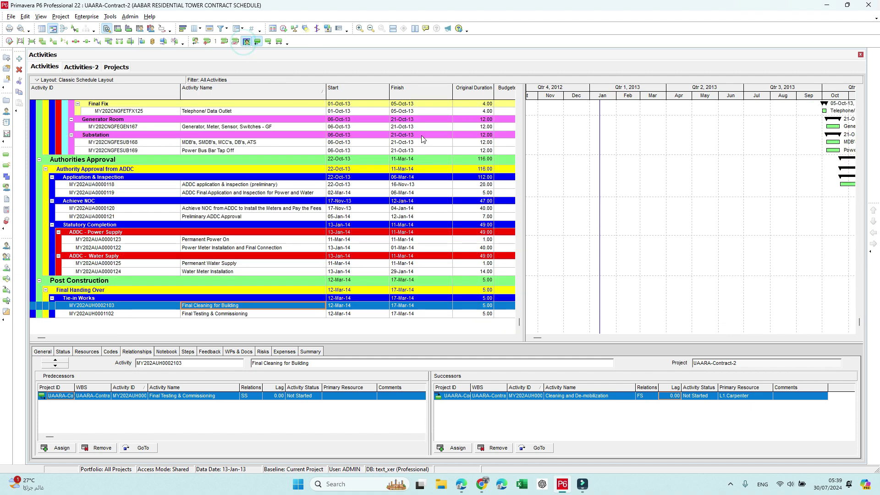
click(195, 41)
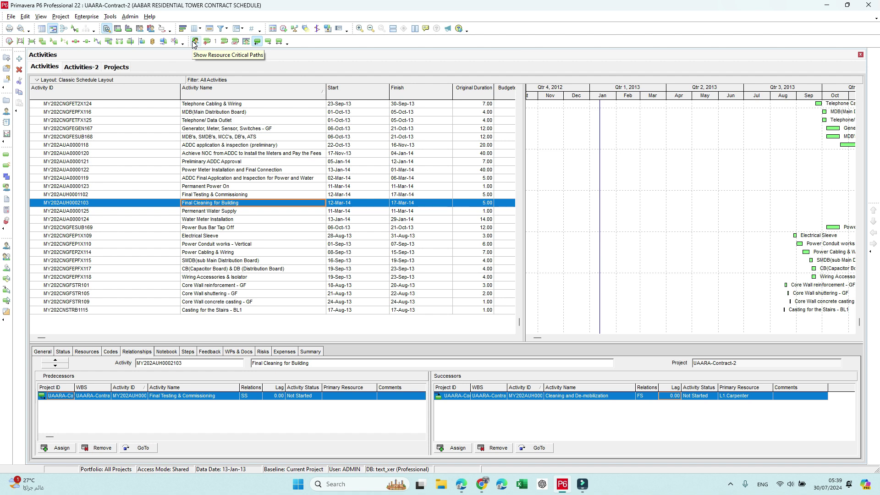
click(225, 172)
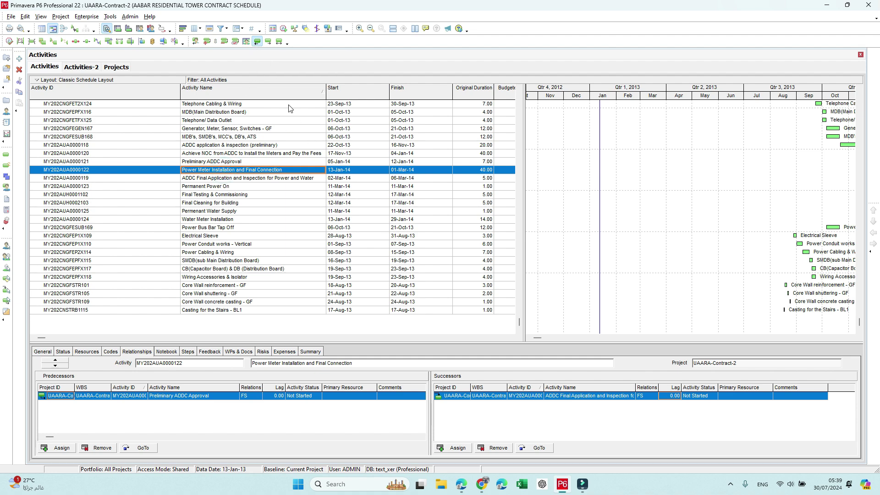
- Display the backward critical path of Power Meter Installation and Final Connection, scrolled to it
click(257, 43)
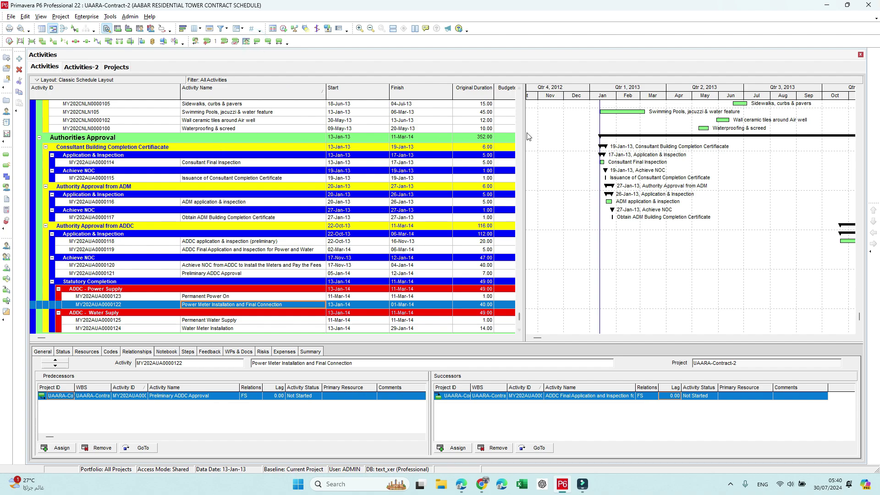
drag(519, 318, 518, 102)
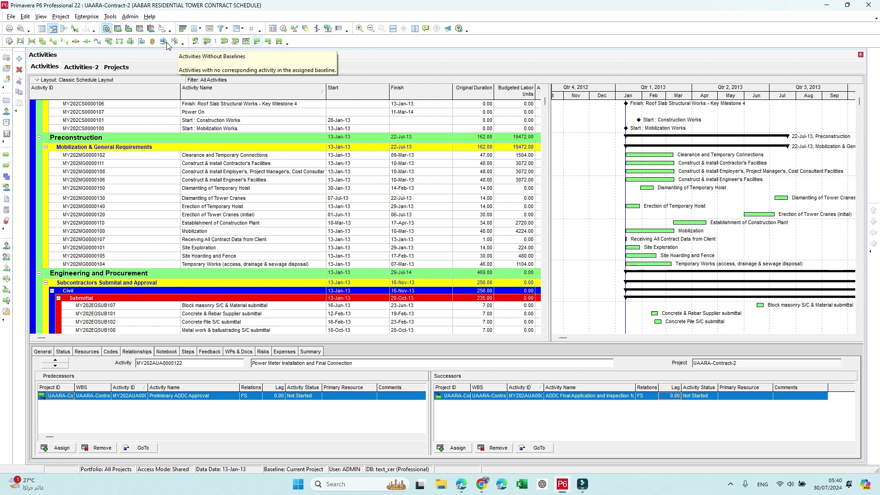
click(258, 43)
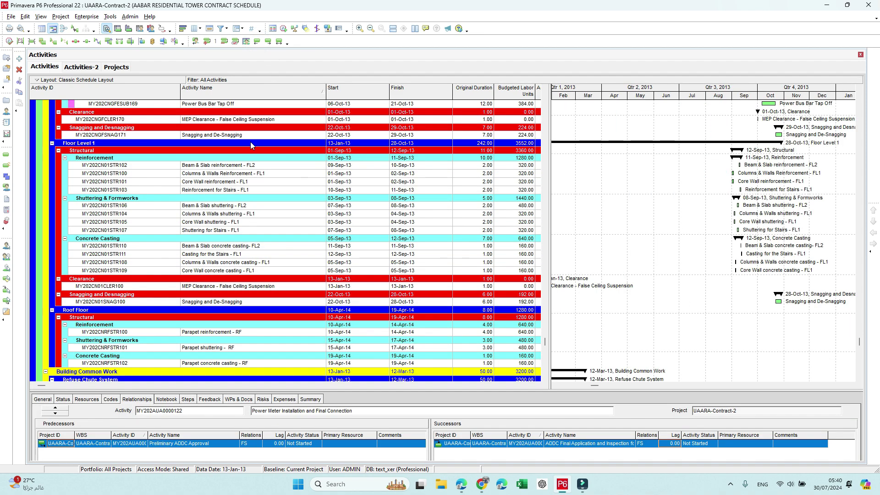
- Trace the full critical path of Beam & Slab reinforcement - FL2, limited to 1 path
click(240, 166)
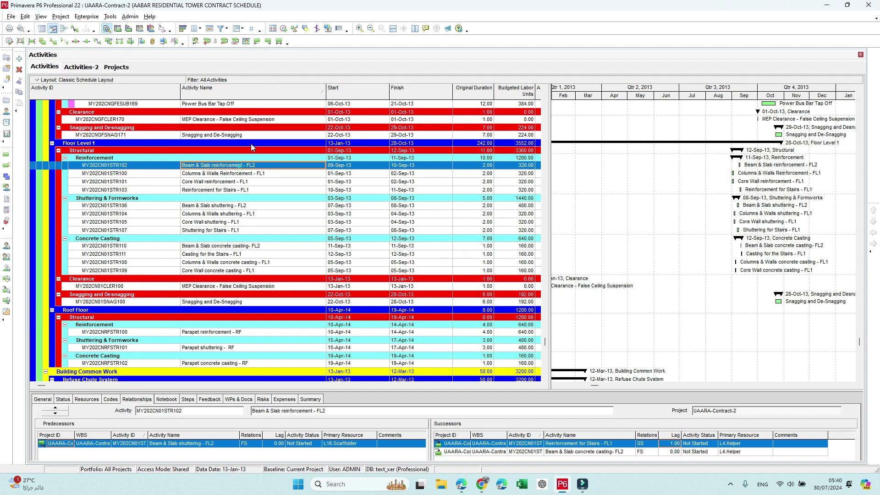
click(280, 42)
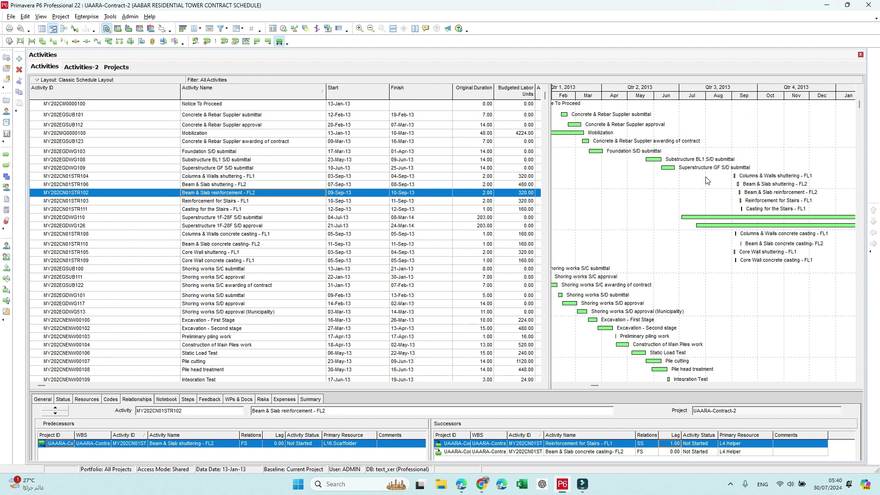
scroll(706, 180, down, 6)
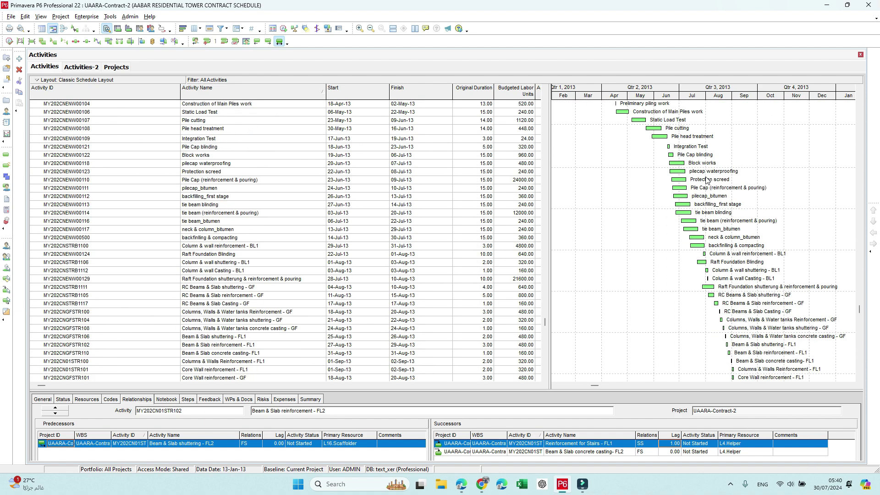
click(236, 41)
click(263, 102)
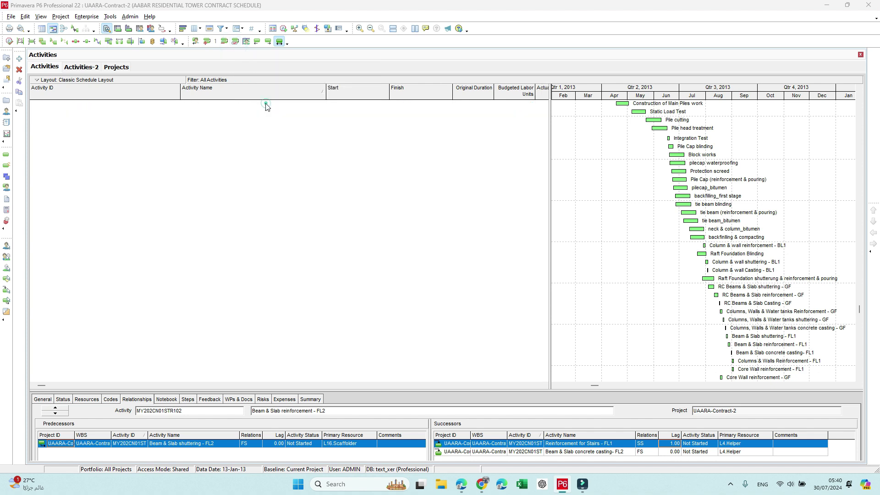